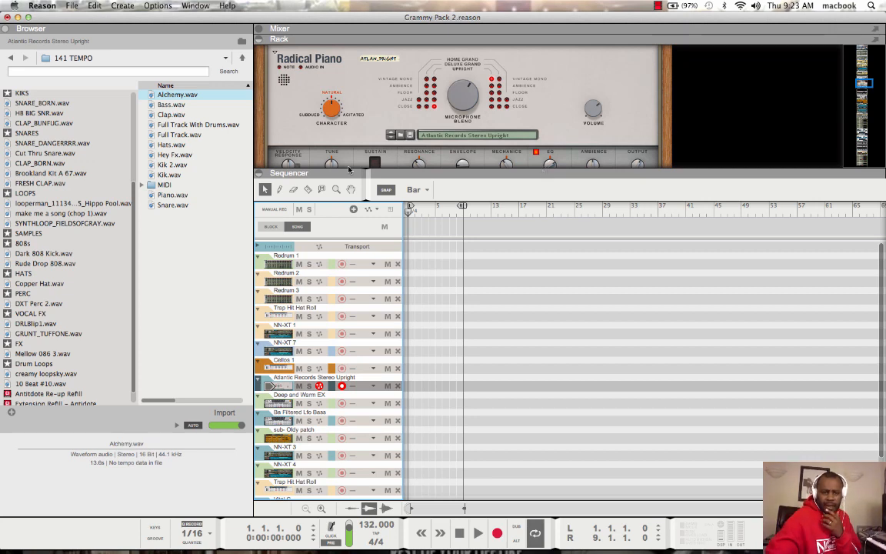
Select the NN-XT 4 track for playing and check Full Track.wav and Alchemy.wav in the 141 TEMPO folder.
click(332, 264)
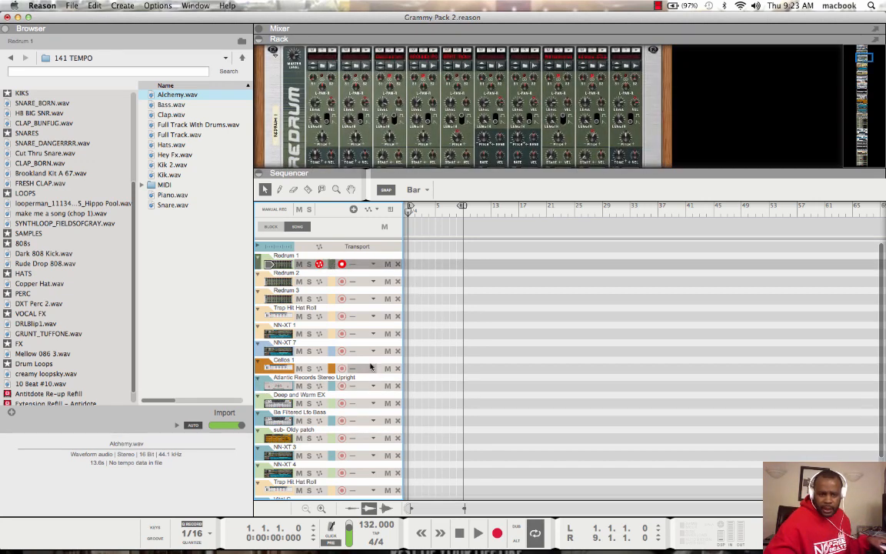
click(327, 473)
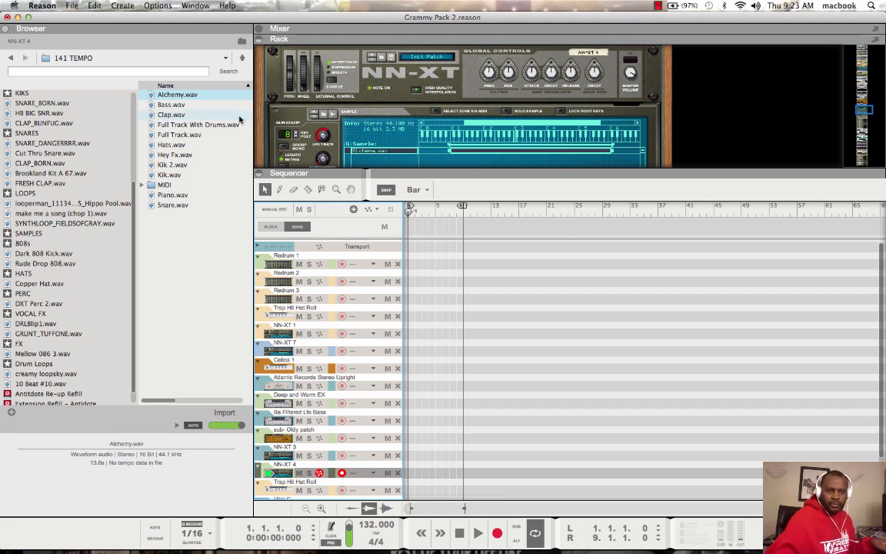
click(176, 135)
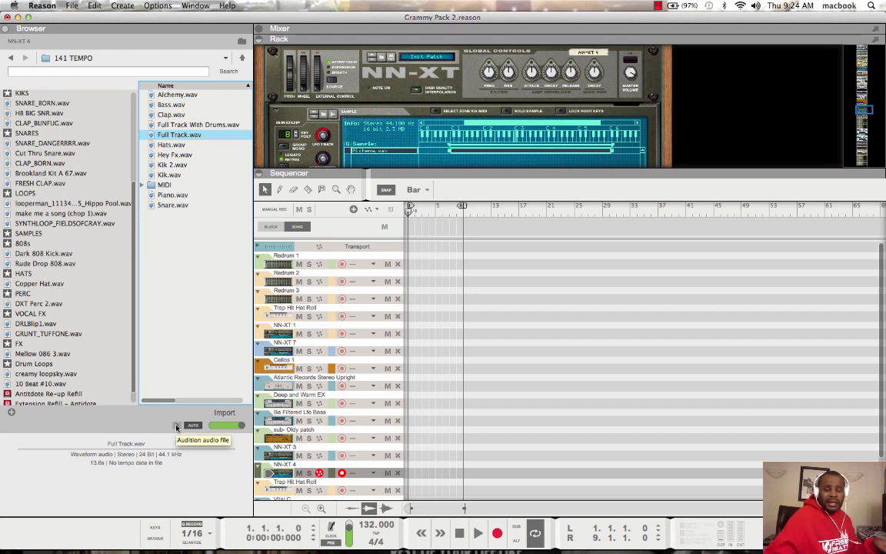
click(174, 94)
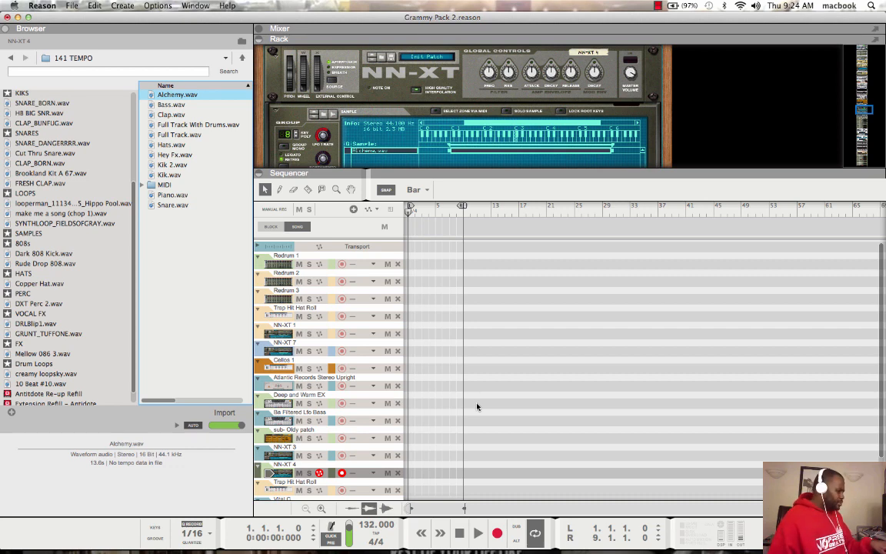
Set the song tempo to 128 BPM while the loop plays, and return to the song start.
click(462, 538)
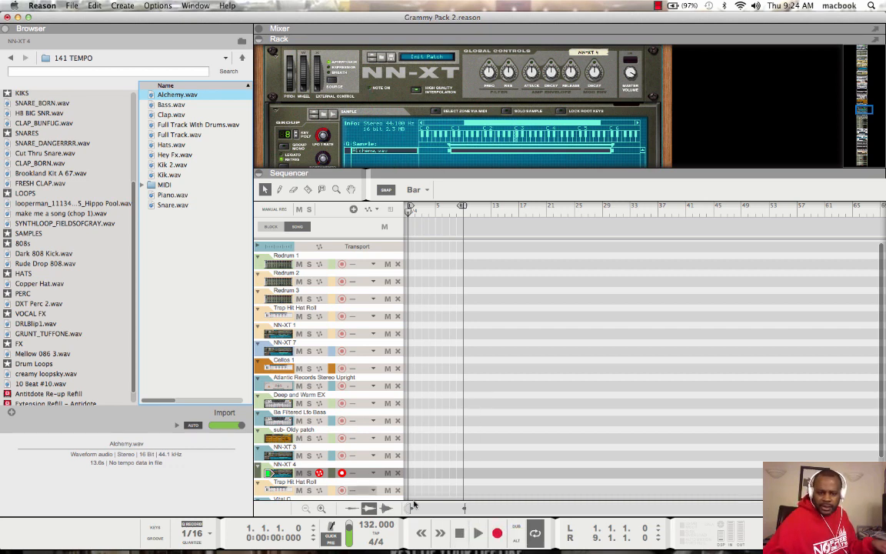
click(478, 532)
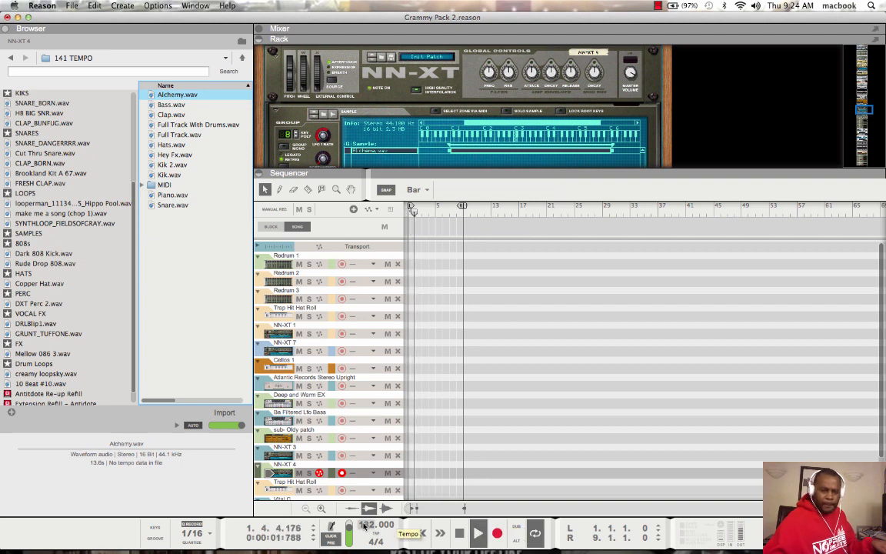
drag(364, 524, 364, 536)
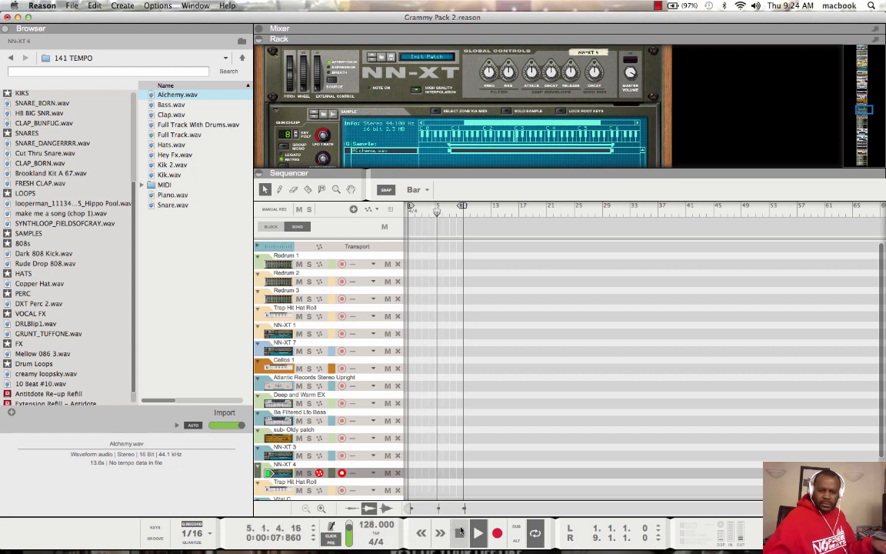
double_click(460, 531)
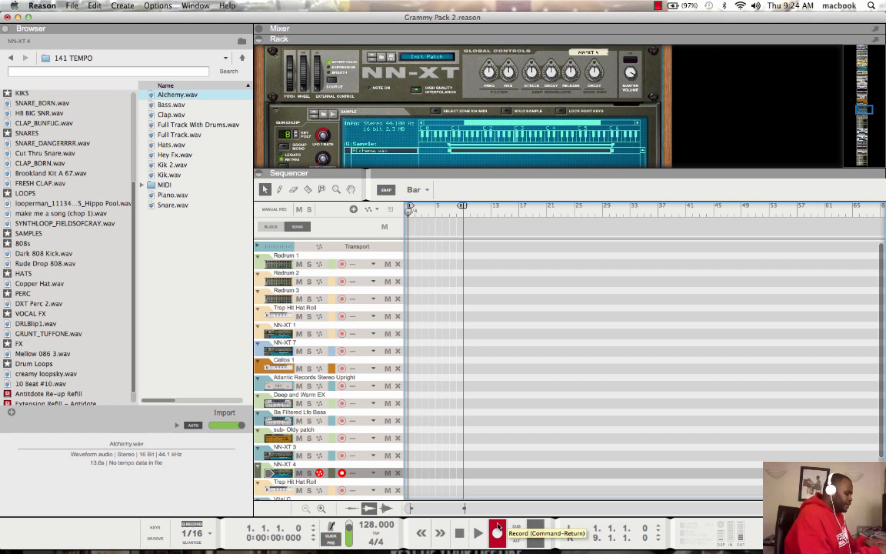
Record an eight-bar clip on the NN-XT 4 track from bar 1 and return to the song start.
click(498, 531)
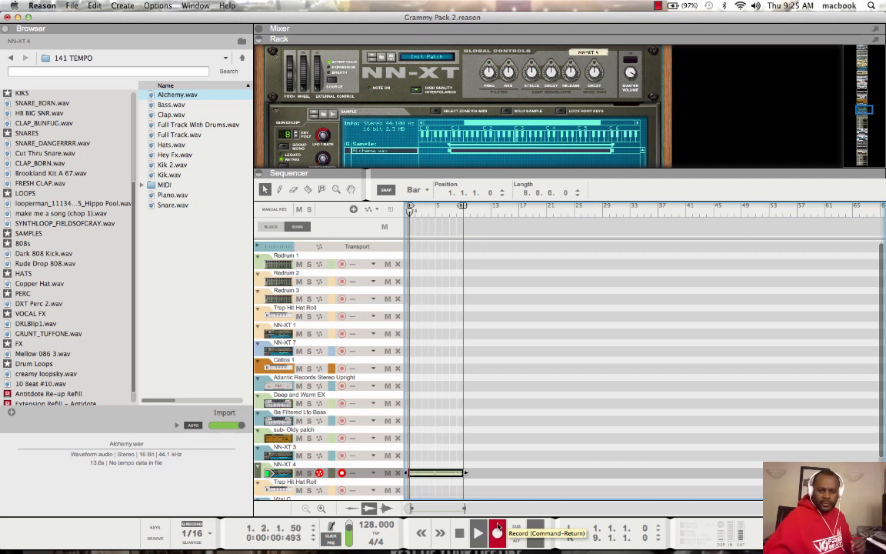
click(498, 529)
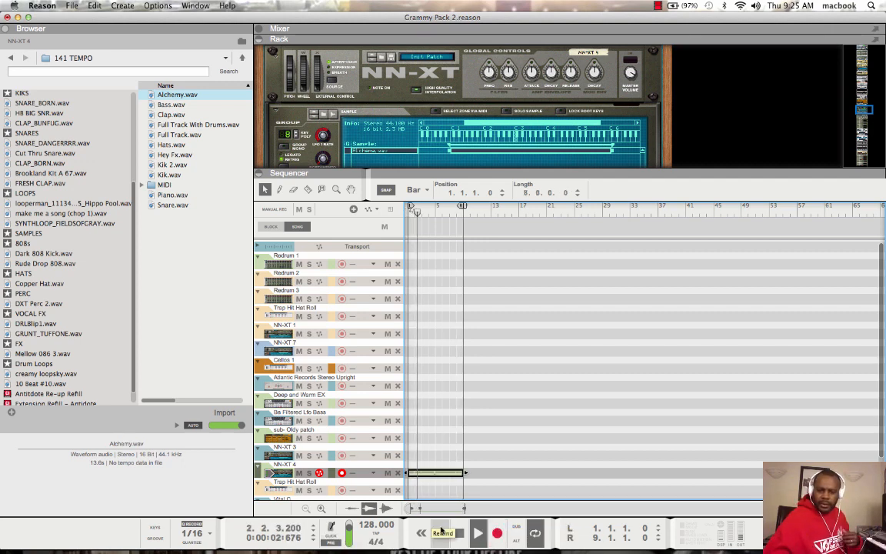
double_click(460, 534)
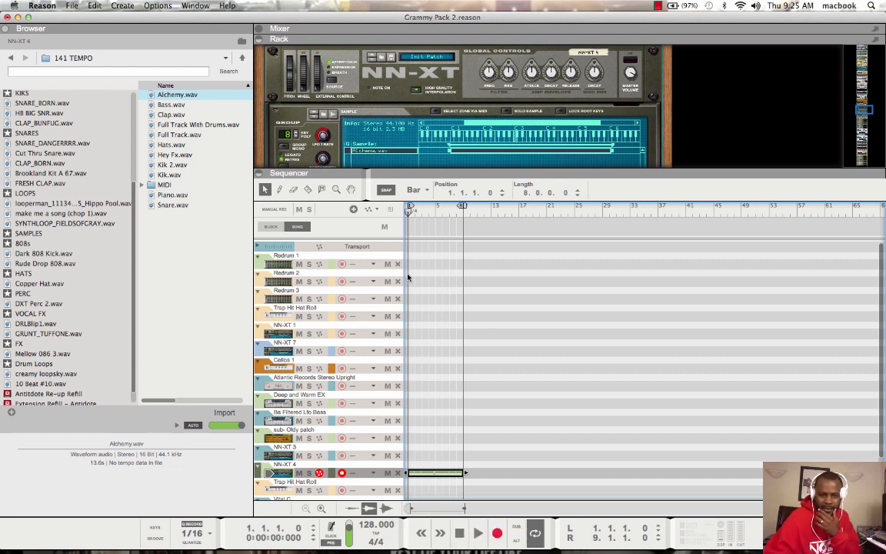
Select the Atlantic Records Stereo Upright track, turn off quantize during recording, and rehearse over the loop.
click(332, 387)
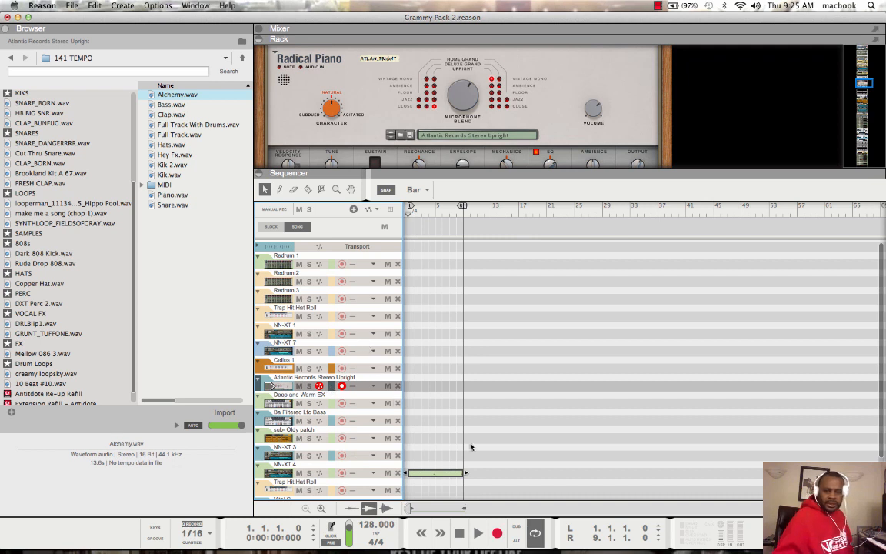
click(478, 533)
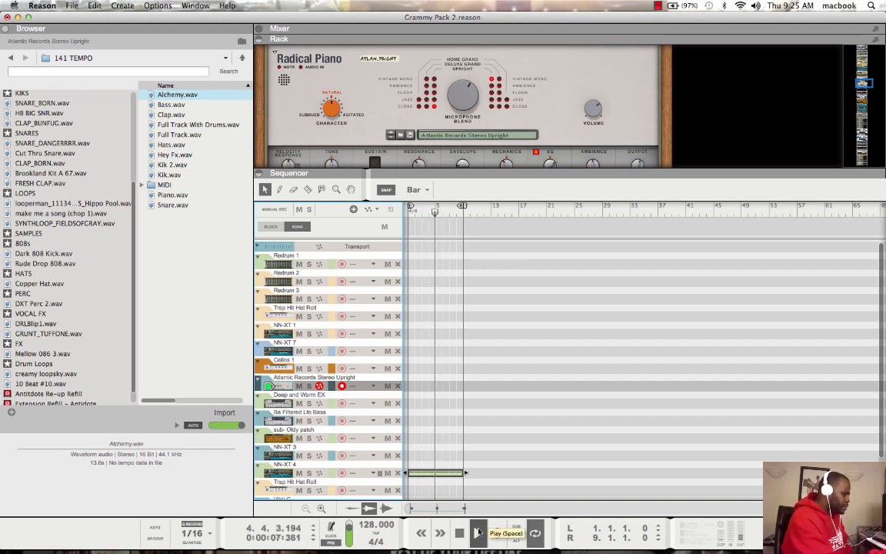
click(479, 531)
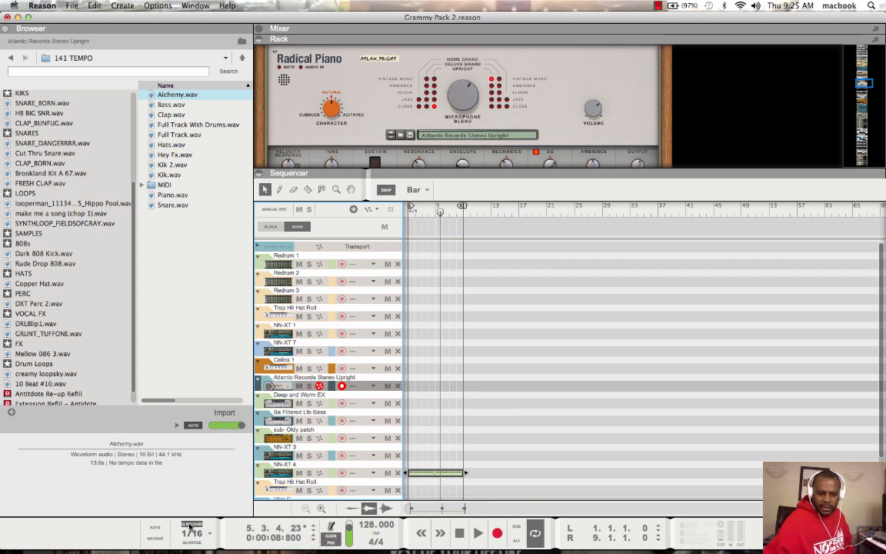
click(463, 533)
click(502, 533)
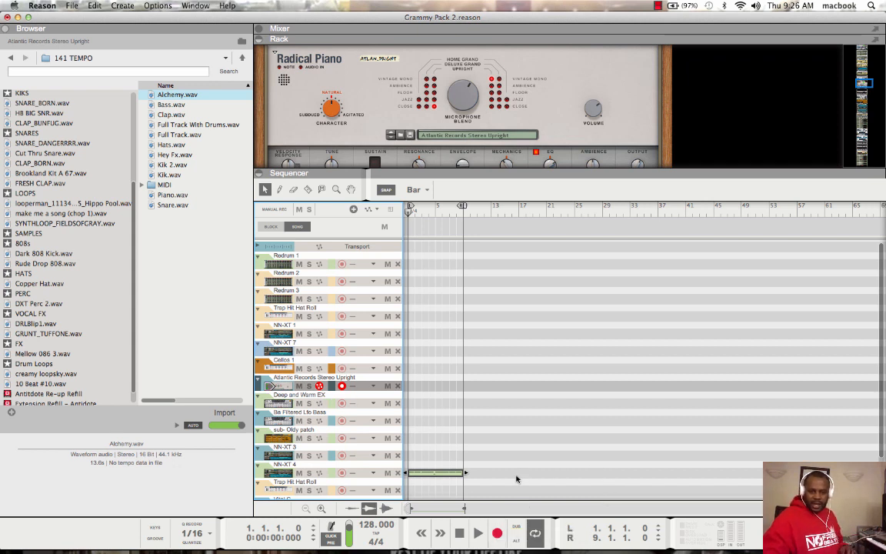
Record an eight-bar piano clip on the Atlantic Records Stereo Upright track, return to the song start and deselect the clip.
click(496, 530)
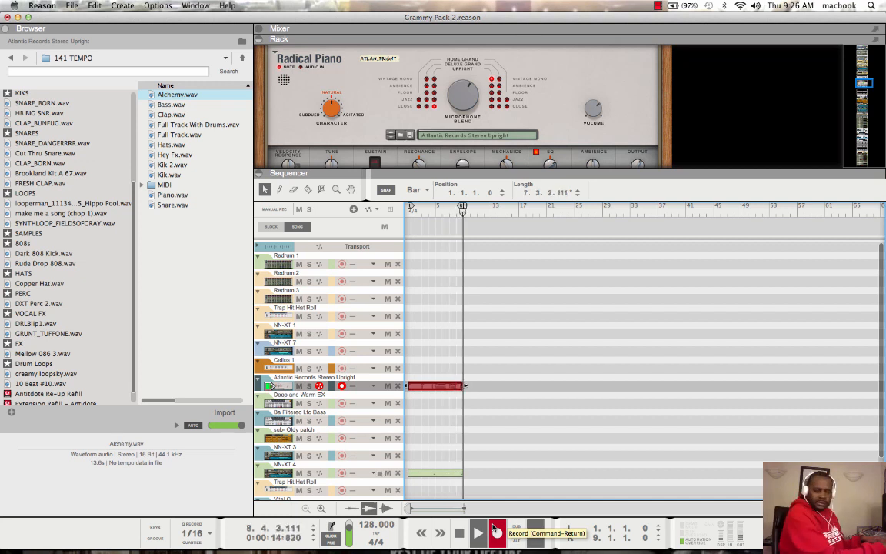
click(494, 528)
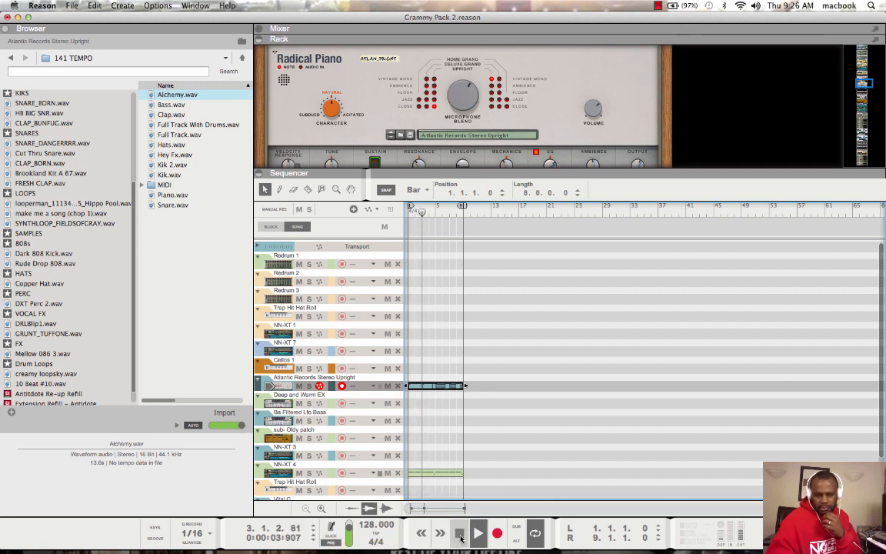
click(460, 536)
click(460, 536)
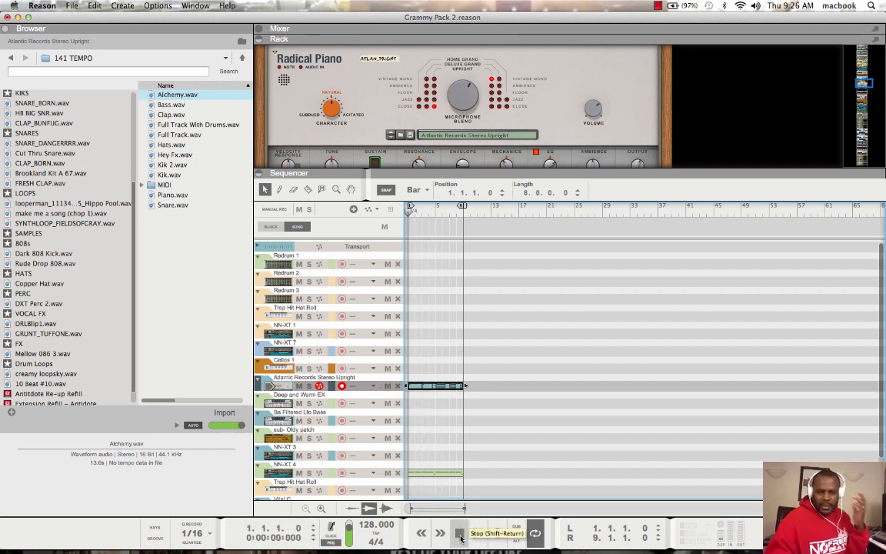
drag(467, 321, 451, 160)
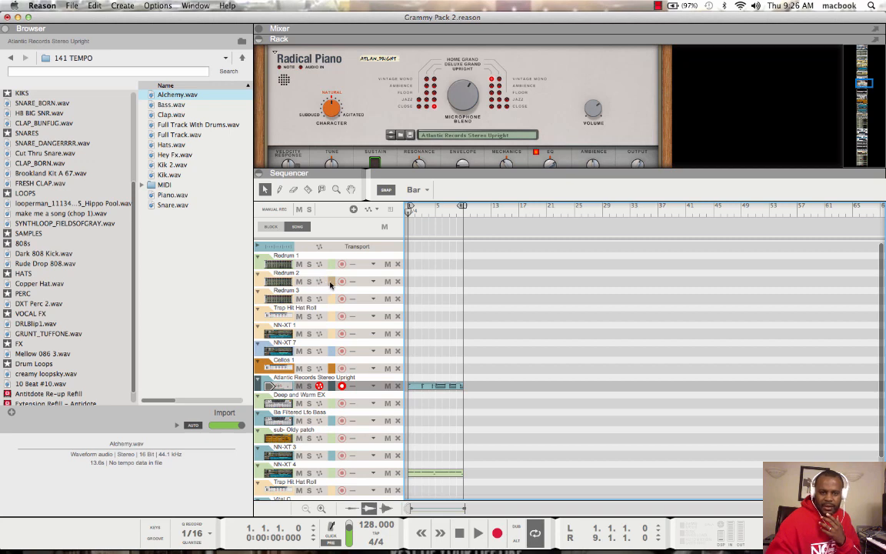
Select the Redrum 2 track and turn on quantize during recording at 1/16, briefly playing the loop.
click(330, 283)
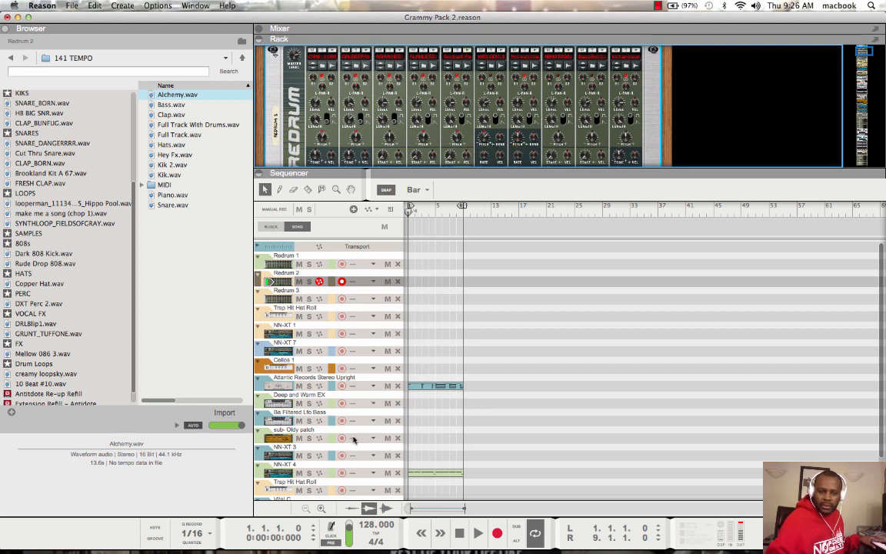
click(192, 525)
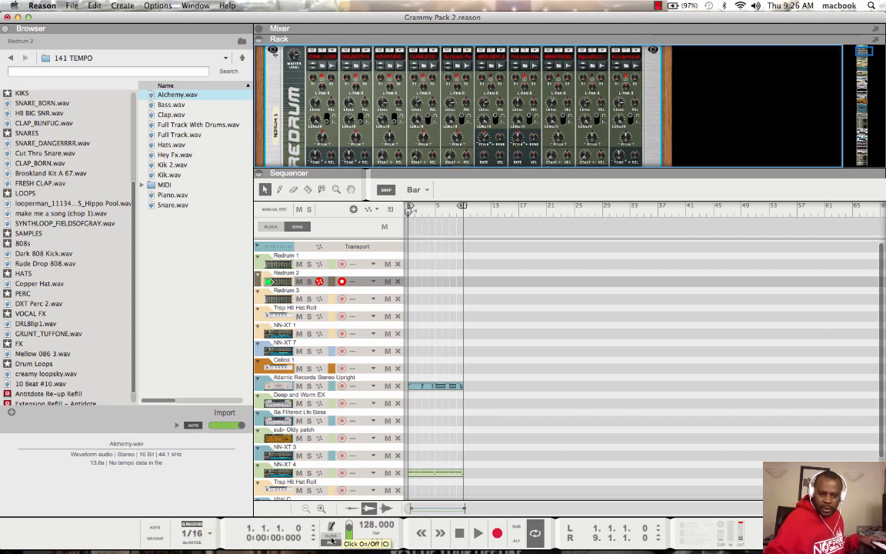
click(478, 533)
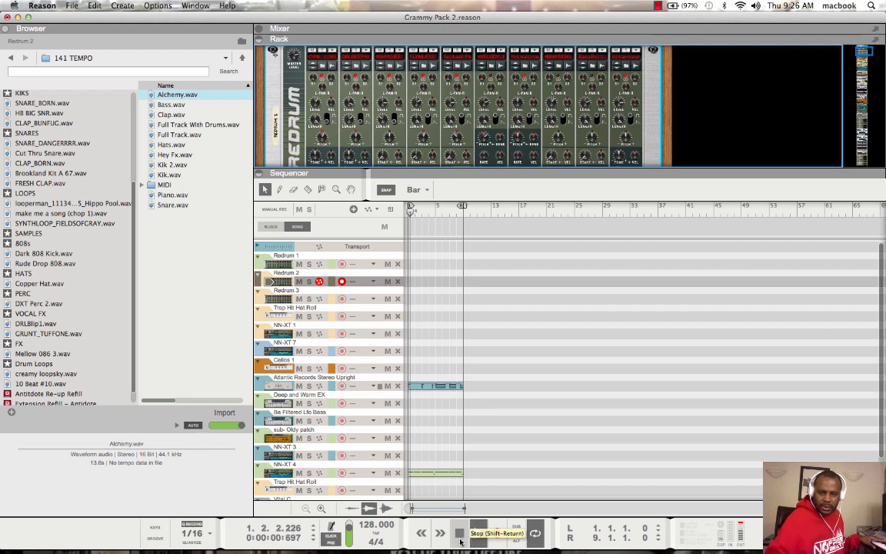
click(461, 533)
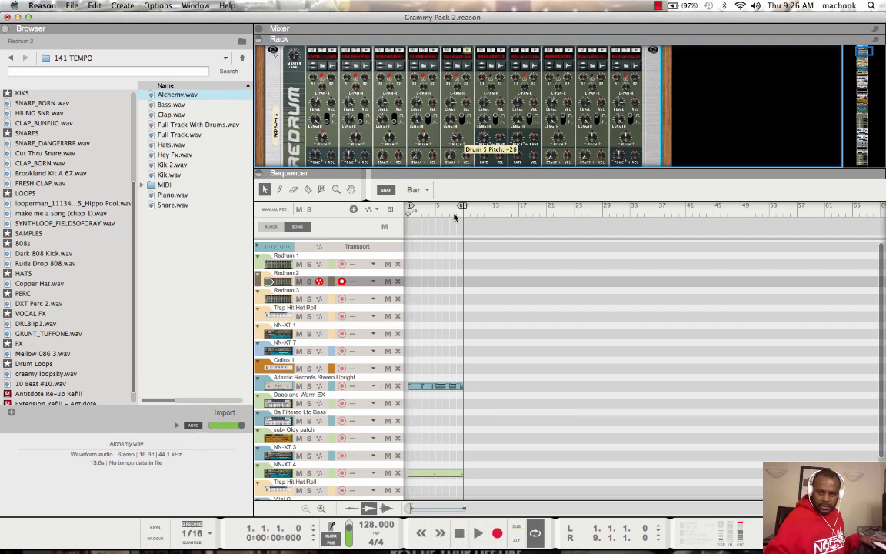
Solo the Redrum 2 track while the loop plays and check the pitch of drum 5.
click(478, 533)
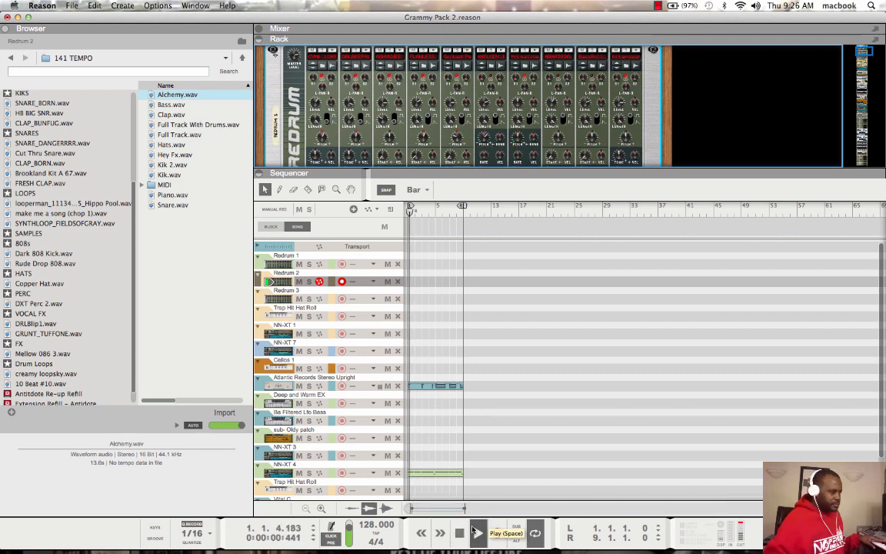
click(310, 282)
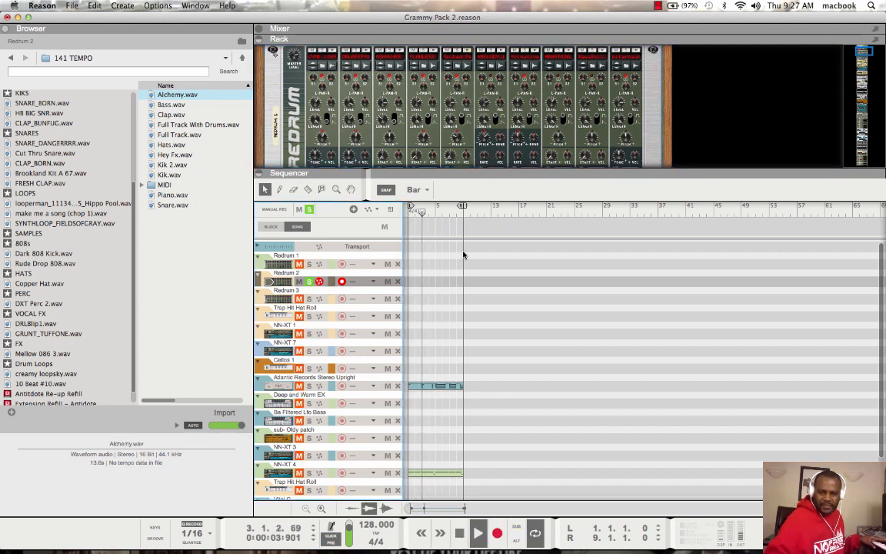
click(456, 139)
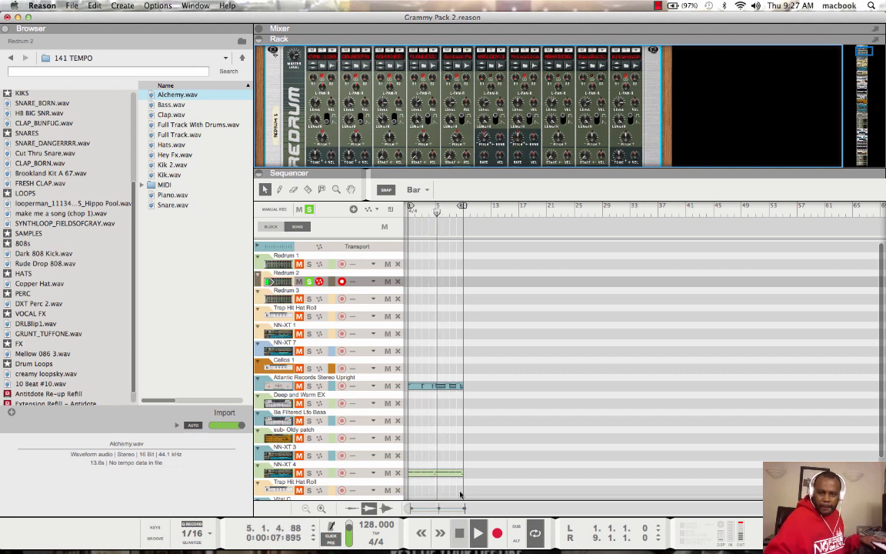
double_click(460, 533)
Record an eight-bar drum clip on the soloed Redrum 2 track and return to the song start.
click(505, 534)
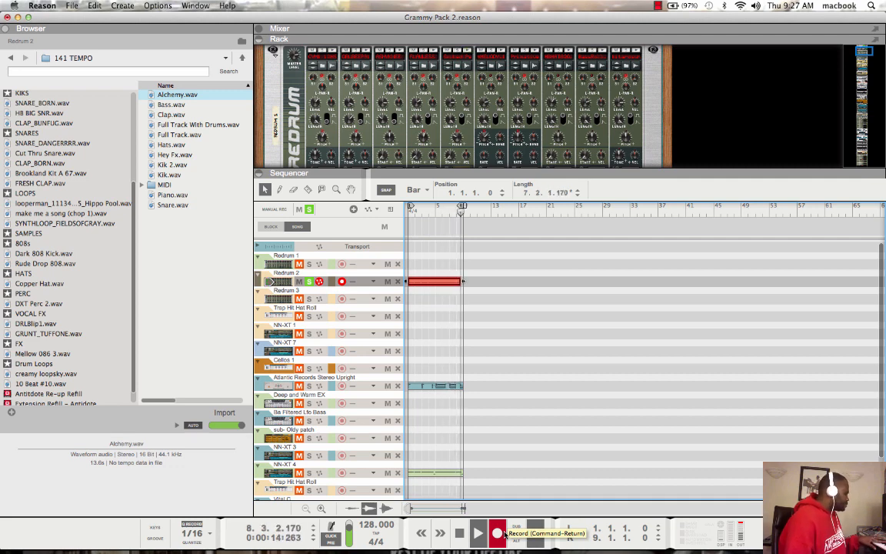
click(498, 532)
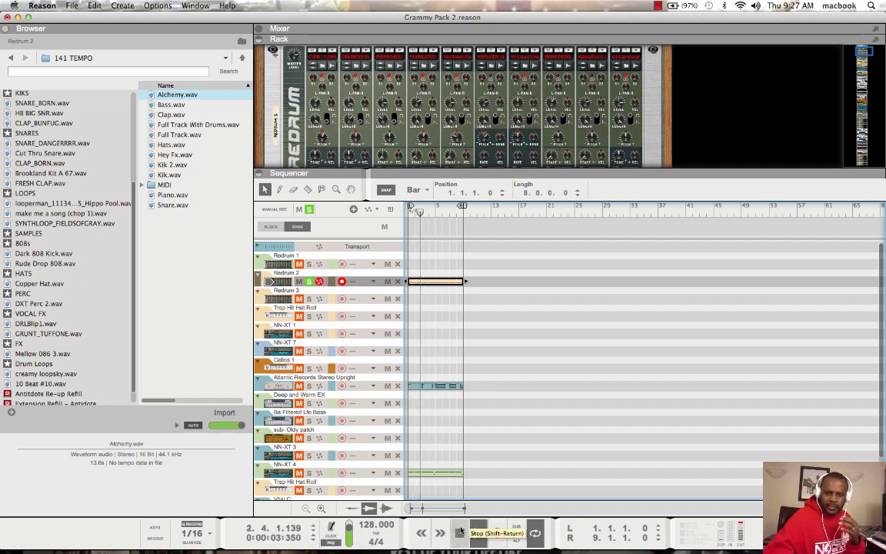
double_click(460, 532)
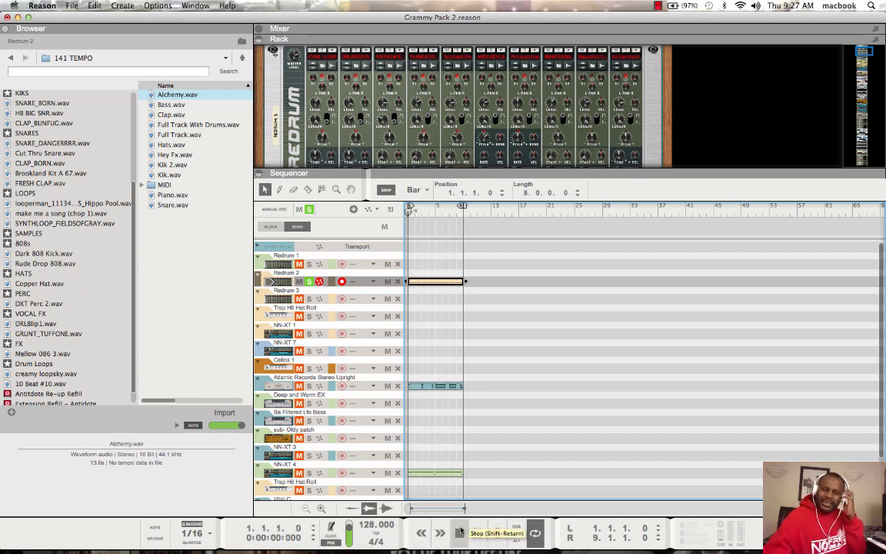
Solo the Redrum 1 track alongside Redrum 2, select it for recording and deselect the Redrum 2 clip.
click(308, 264)
click(335, 265)
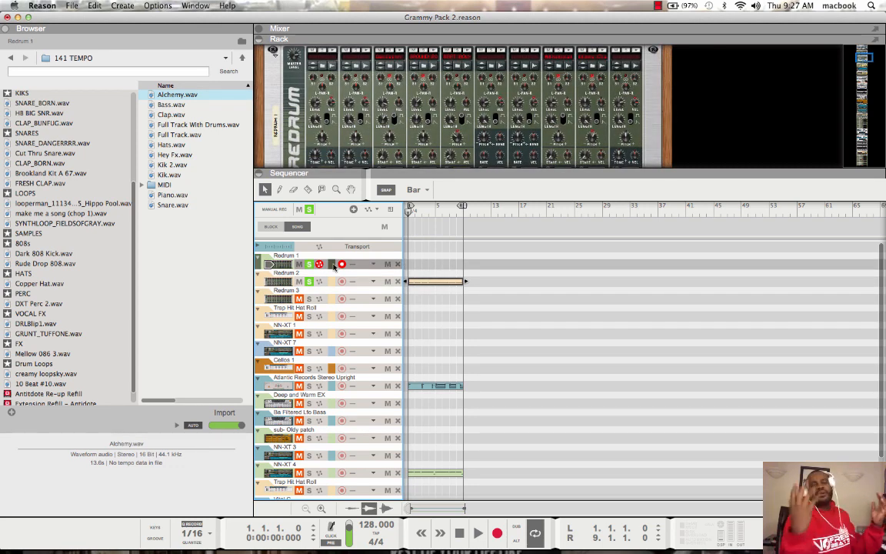
click(526, 290)
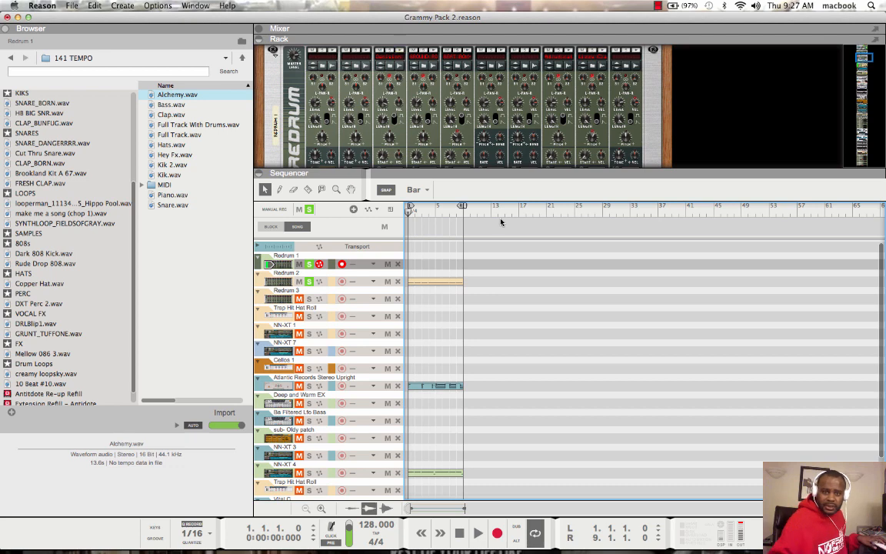
Browse the SNARES folder for drum 8 of Redrum 1, auditioning snare samples and choosing Decoration Snare.wav.
click(559, 66)
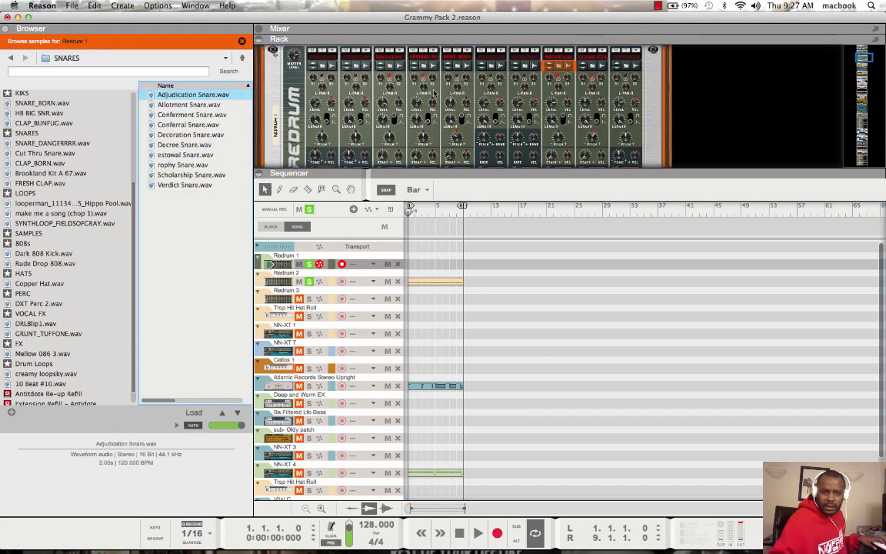
click(184, 105)
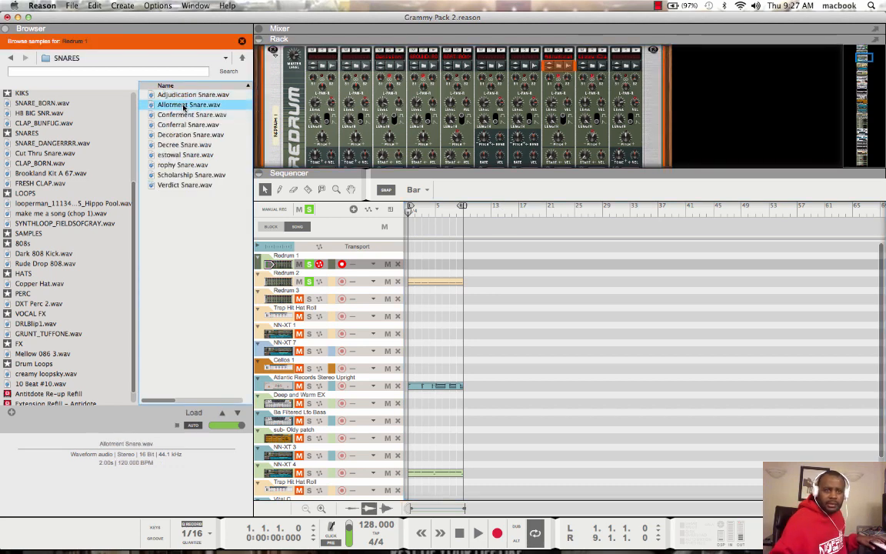
key(Down)
key(Down)
key(Down)
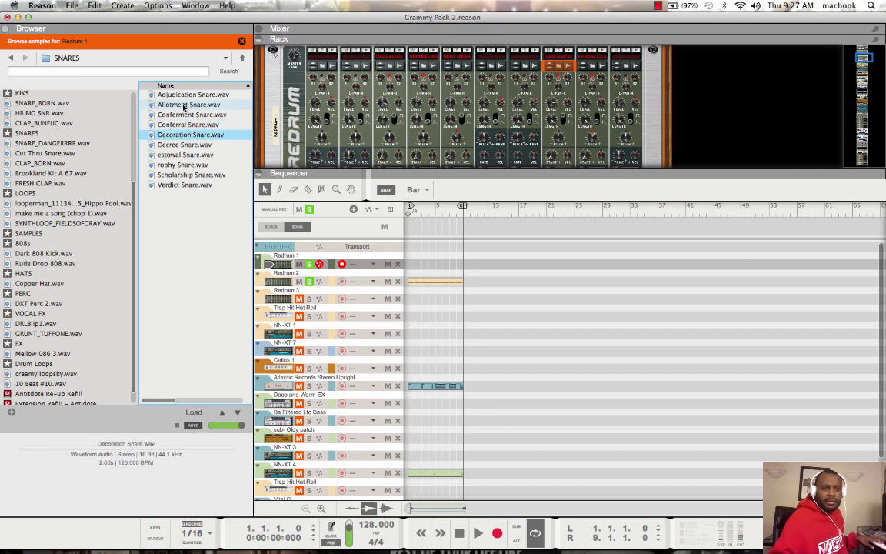
key(Down)
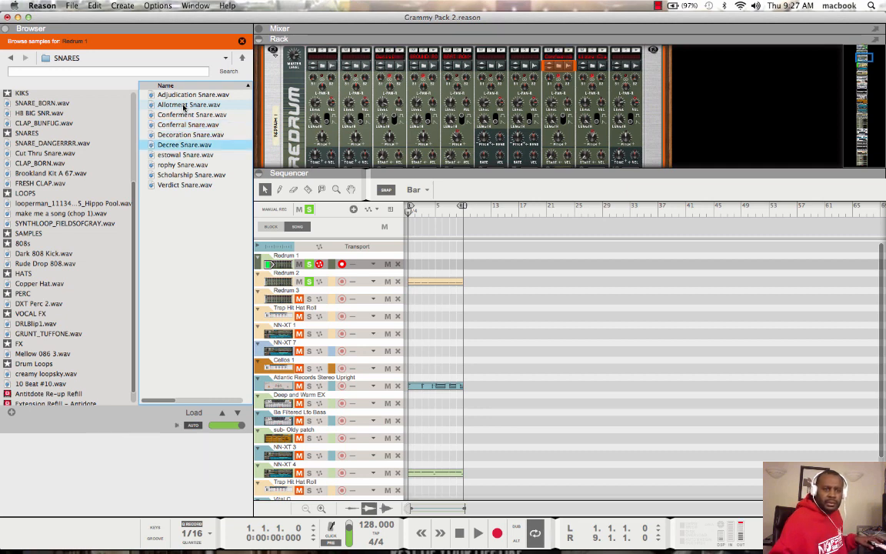
key(Up)
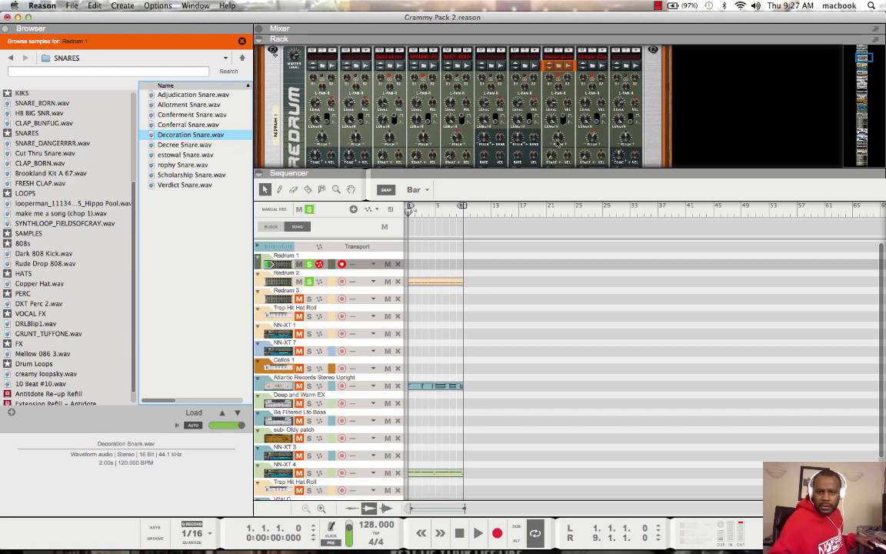
click(557, 143)
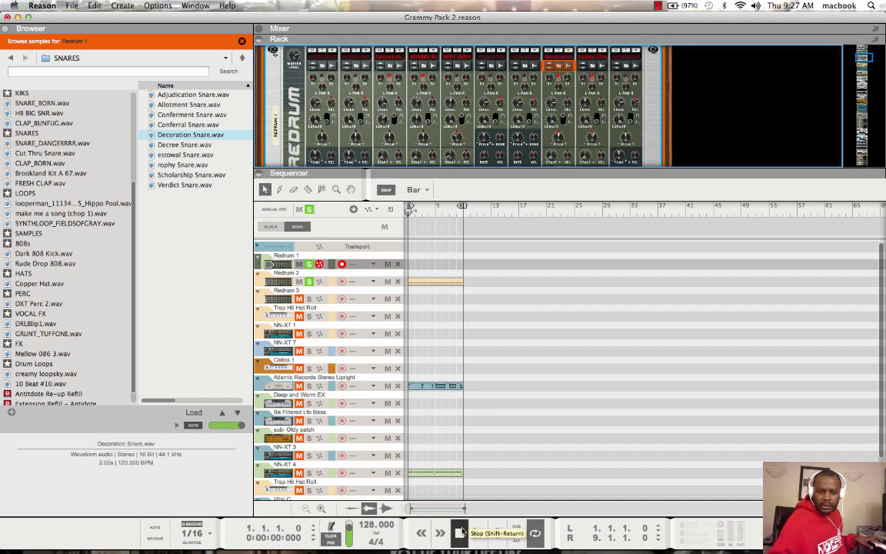
Record an eight-bar drum clip on the Redrum 1 track, deselect the clip and return to the song start.
click(498, 536)
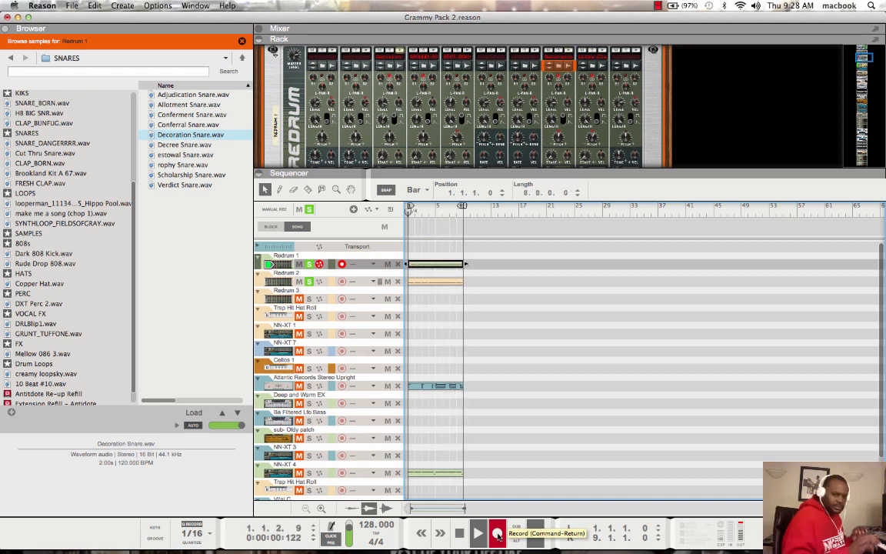
click(498, 533)
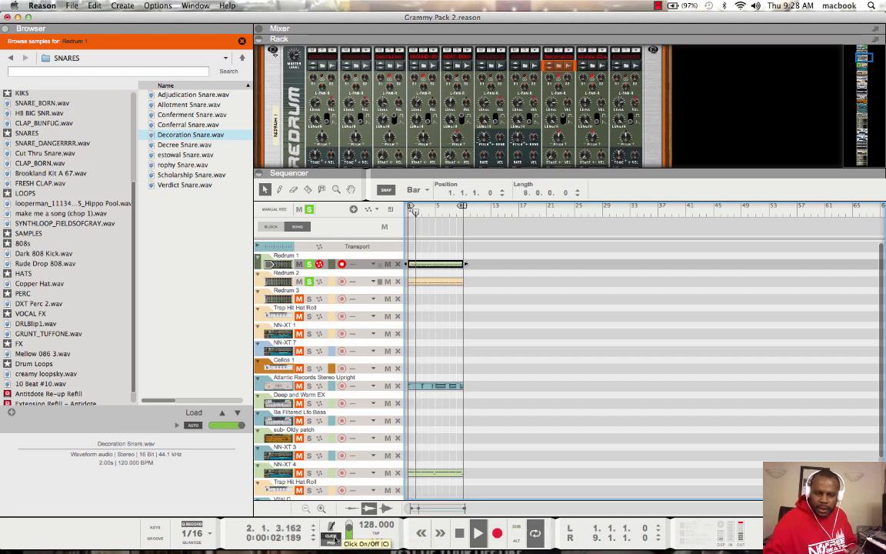
click(451, 421)
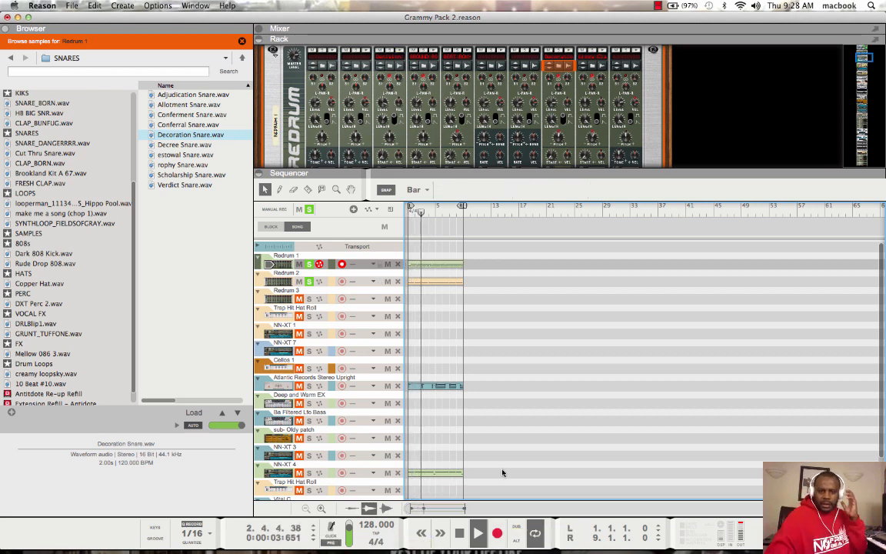
double_click(460, 532)
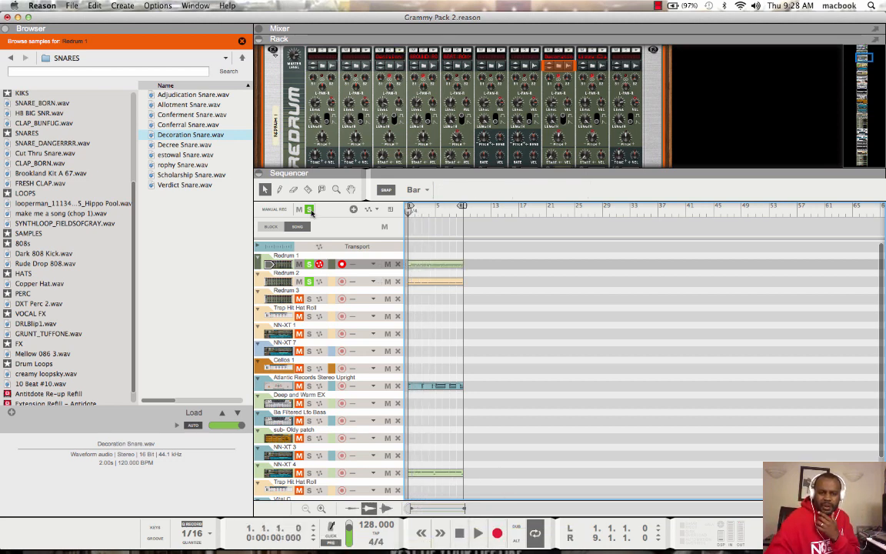
Clear all track solos, listen to the recorded parts together and return to the song start.
click(309, 210)
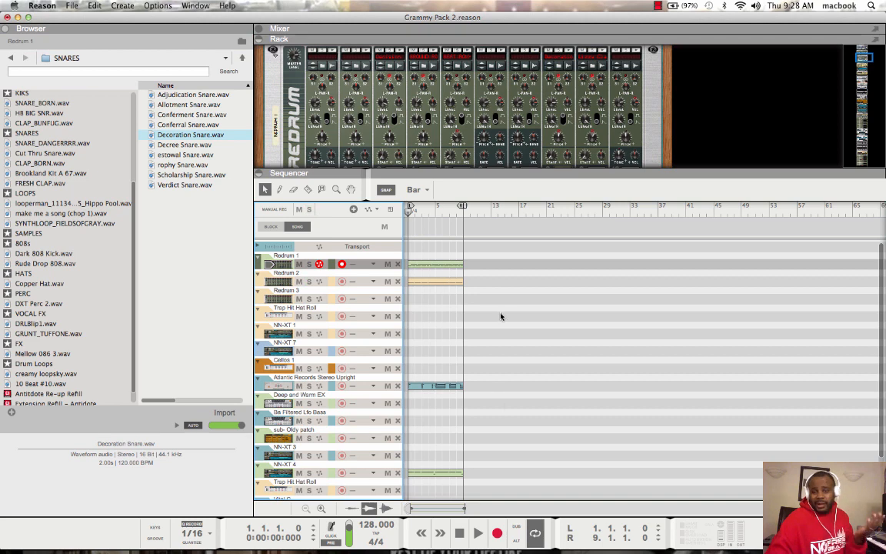
click(477, 533)
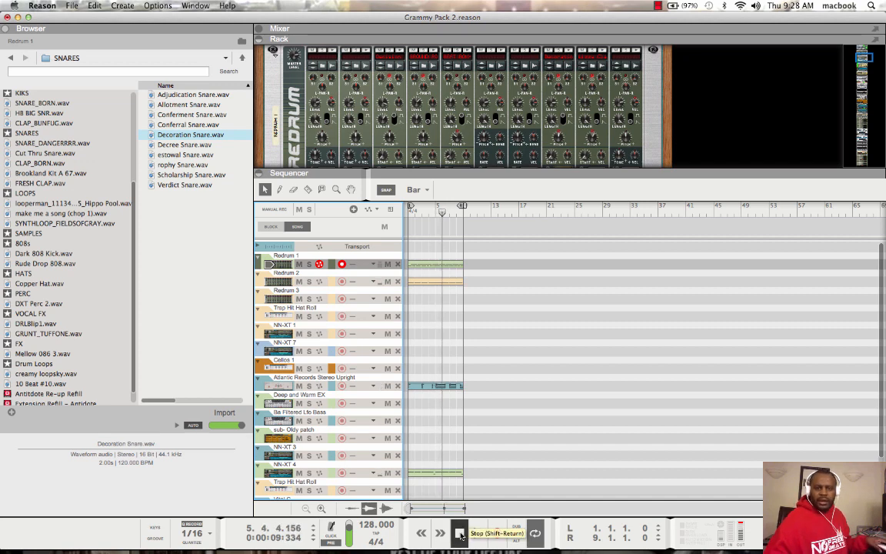
double_click(460, 533)
Select the Trap Hit Hat Roll track and record a hi-hat part over the eight-bar loop.
click(337, 322)
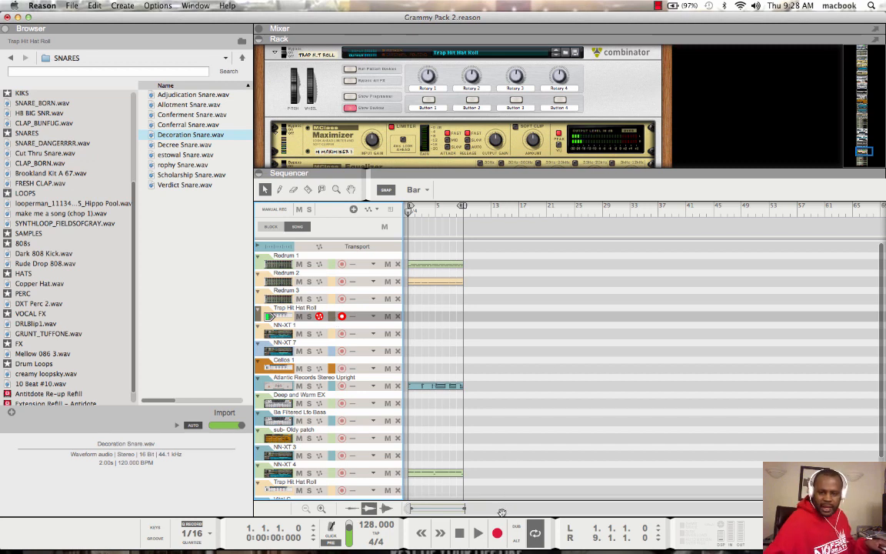
click(497, 531)
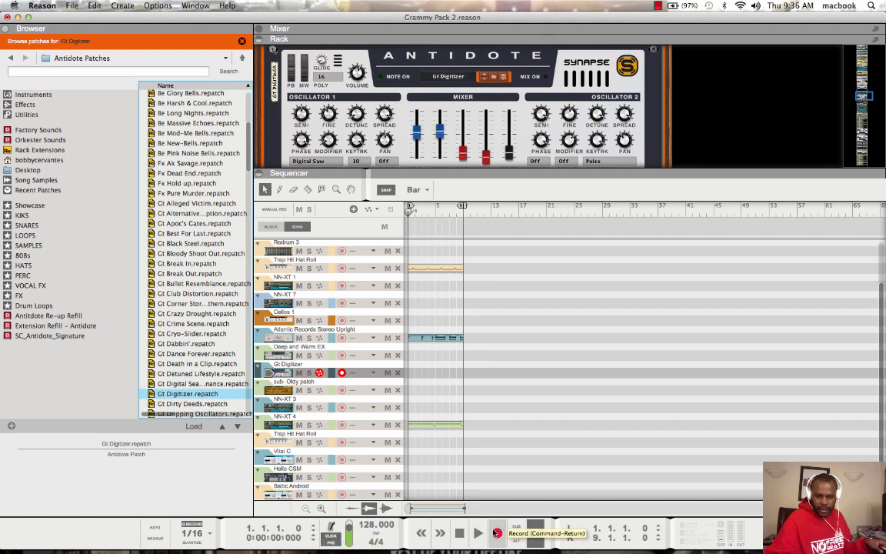
Record a part on the Gt Digitizer track, undo the first take and record again from the song start.
click(497, 532)
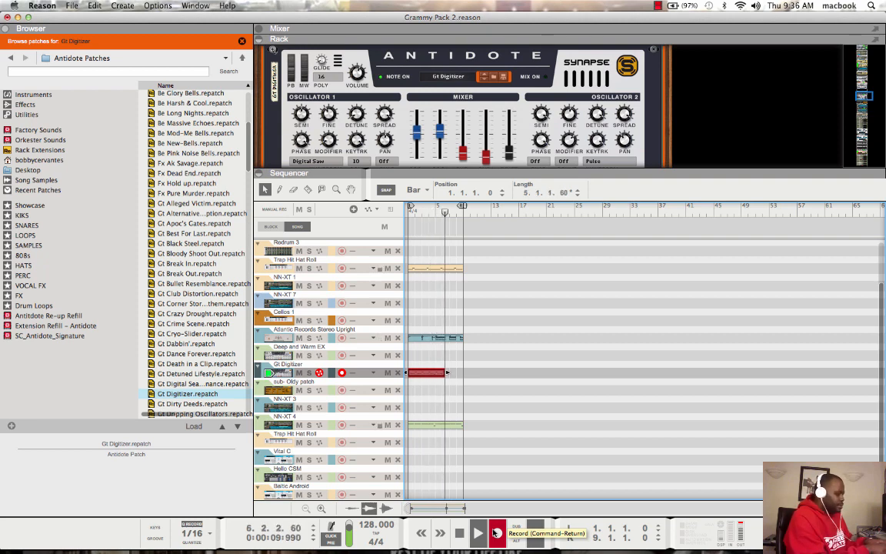
key(super+z)
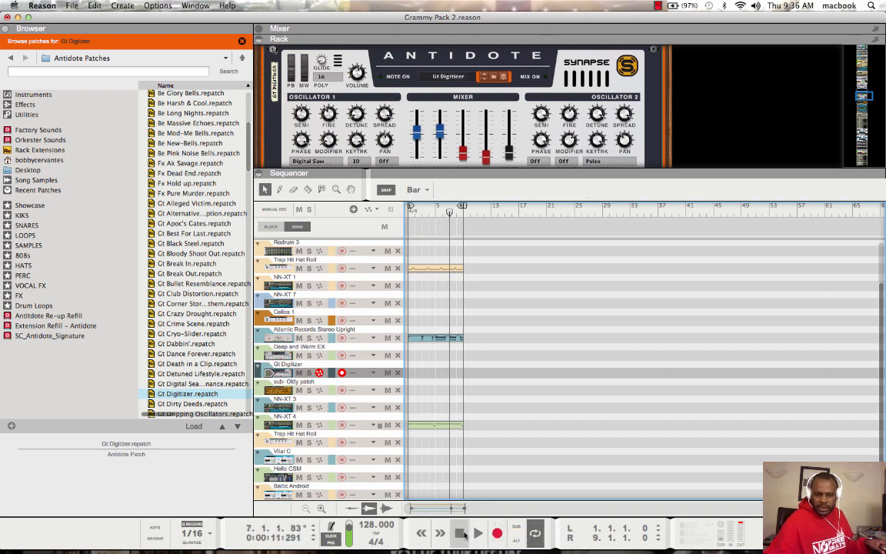
click(460, 533)
click(495, 536)
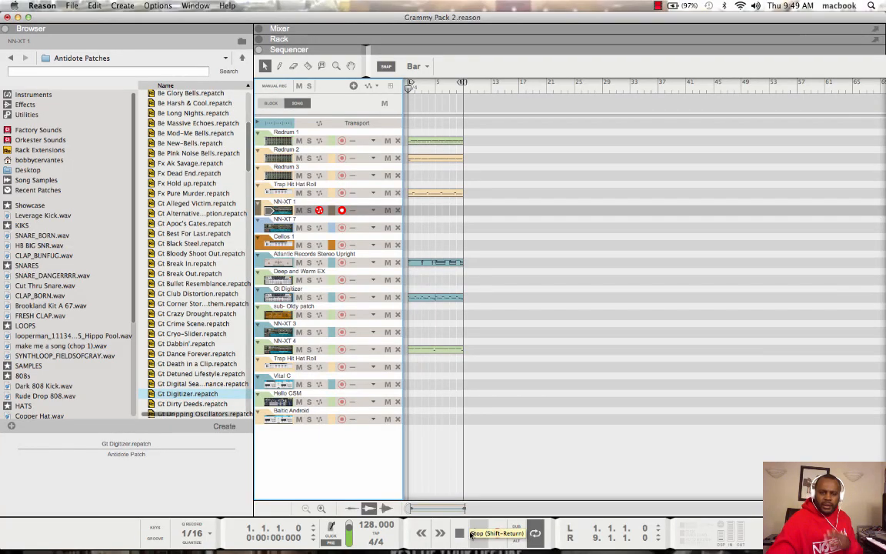
Play the opening bars of the arrangement with the Gt Digitizer part and return to the song start.
click(478, 533)
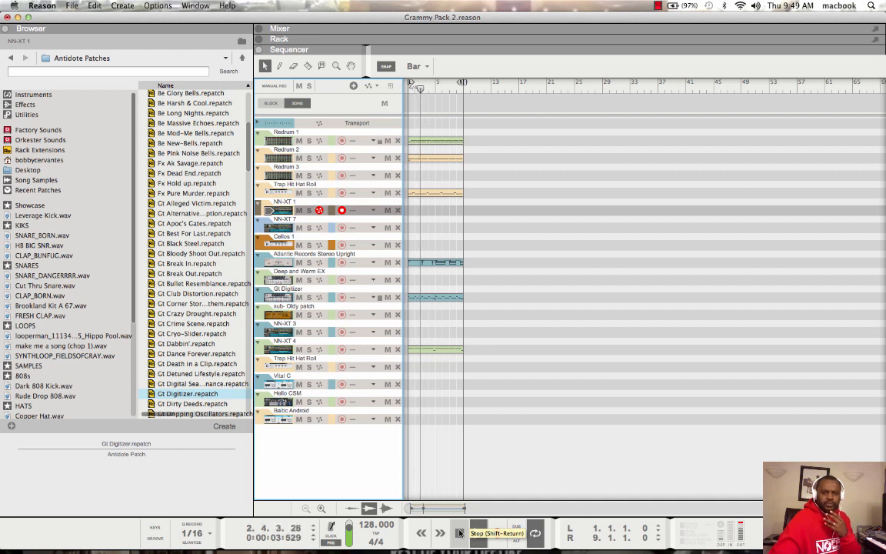
click(459, 532)
click(459, 533)
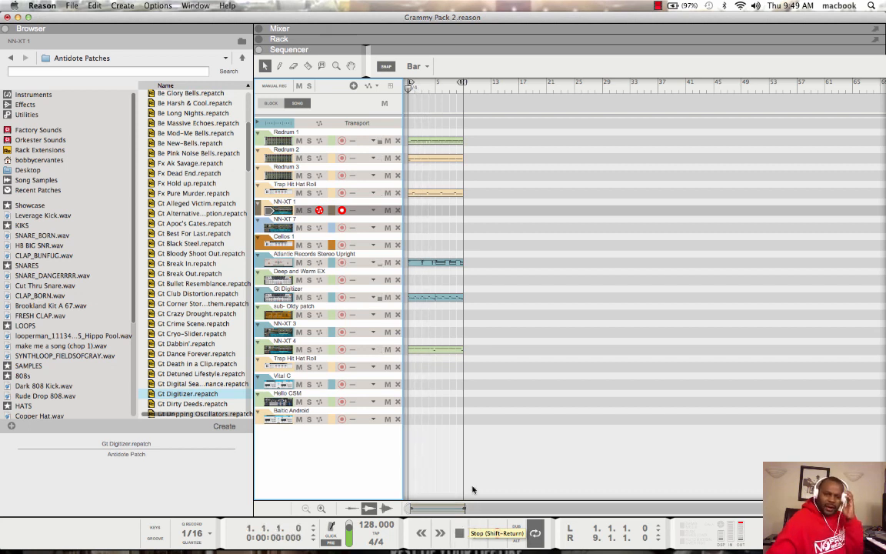
Solo the NN-XT 4 track, play it and enlarge the rack to show its sampler.
click(327, 353)
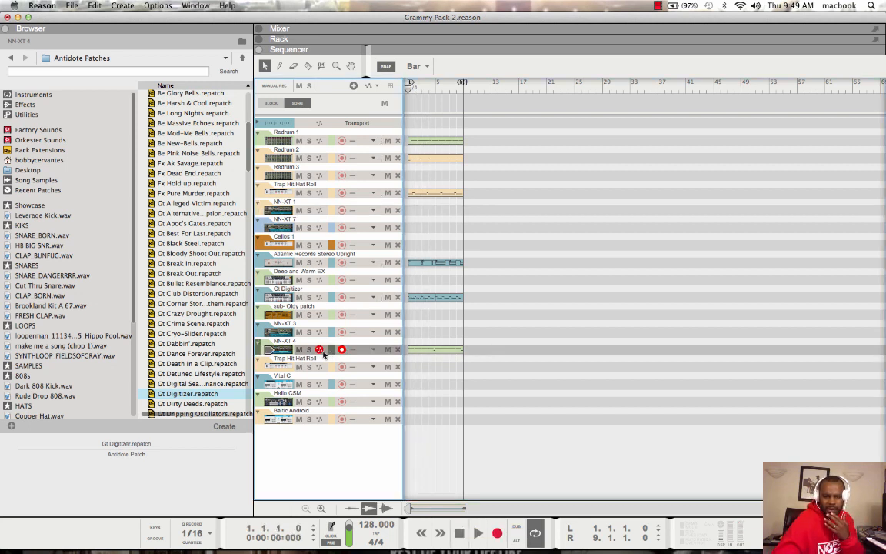
click(309, 350)
click(478, 532)
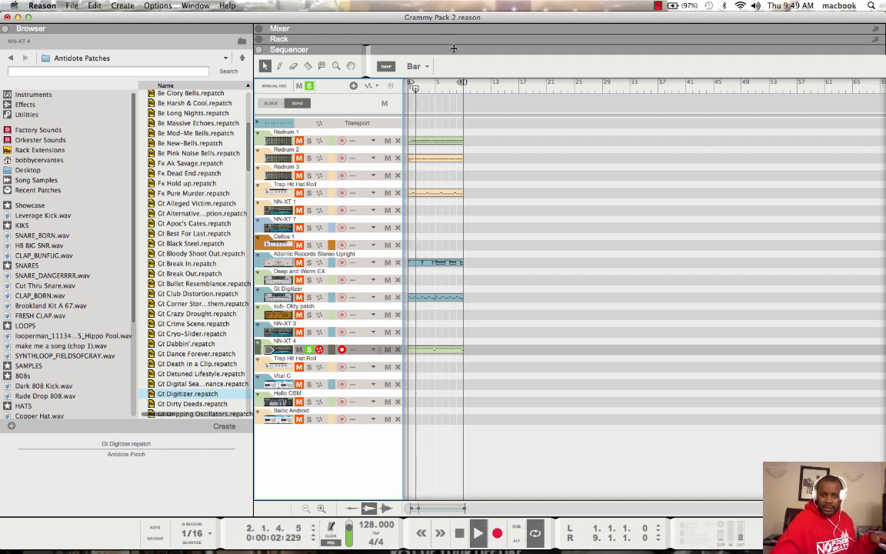
drag(454, 41, 451, 239)
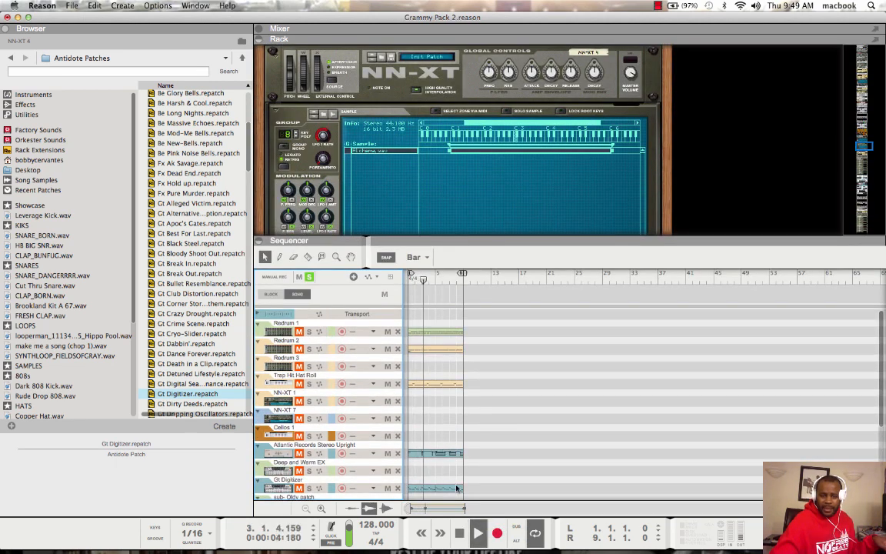
Browse samples for NN-XT 4 in the 141 TEMPO folder, auditioning Full Track.wav and Alchemy.wav, with playback returned to the song start.
click(328, 114)
click(178, 135)
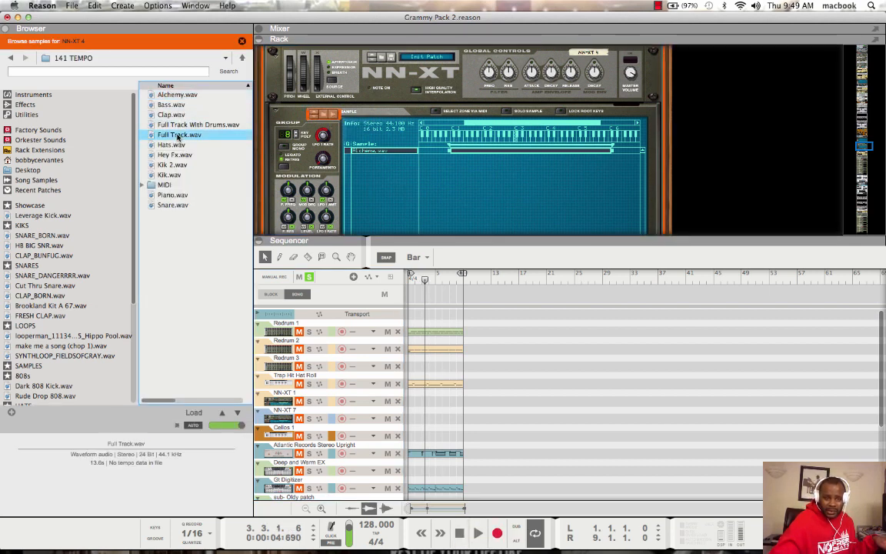
click(182, 96)
click(461, 532)
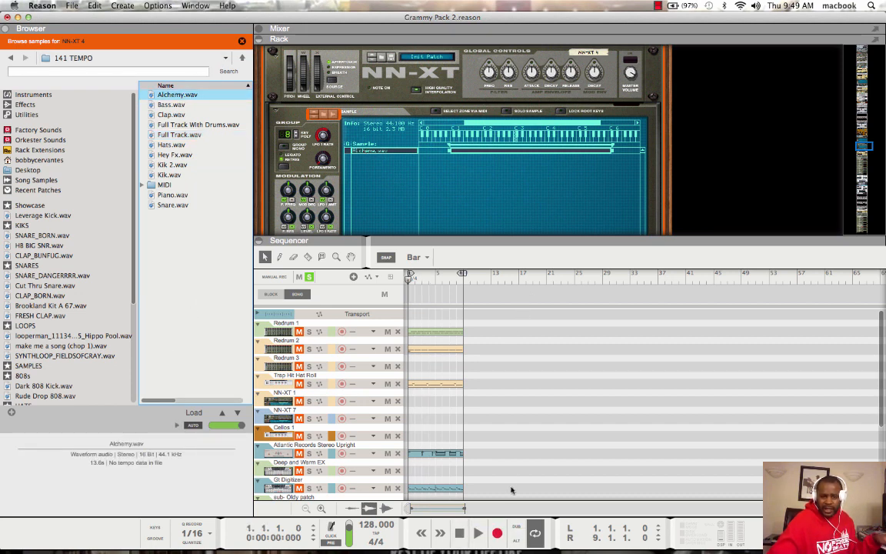
Play the soloed NN-XT 4 part, collapse the rack, return to the song start and unsolo the track.
click(478, 532)
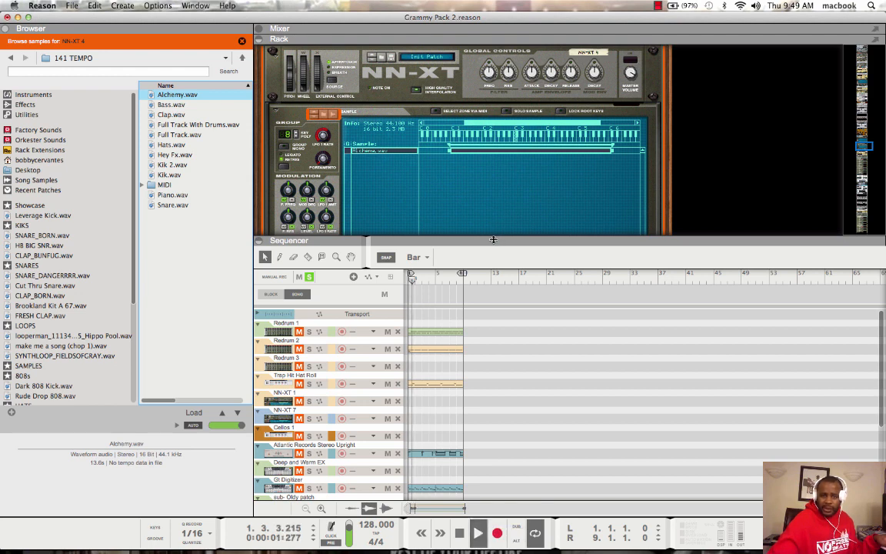
drag(493, 240, 491, 53)
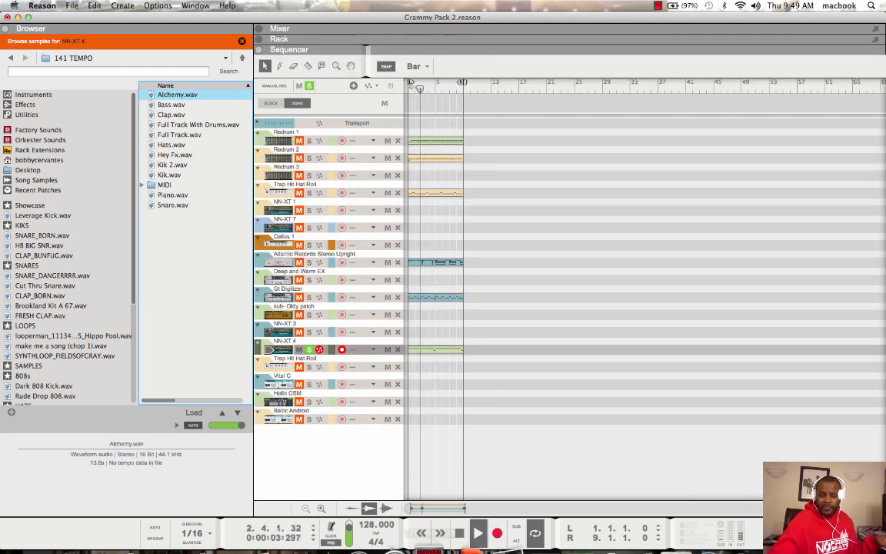
click(459, 532)
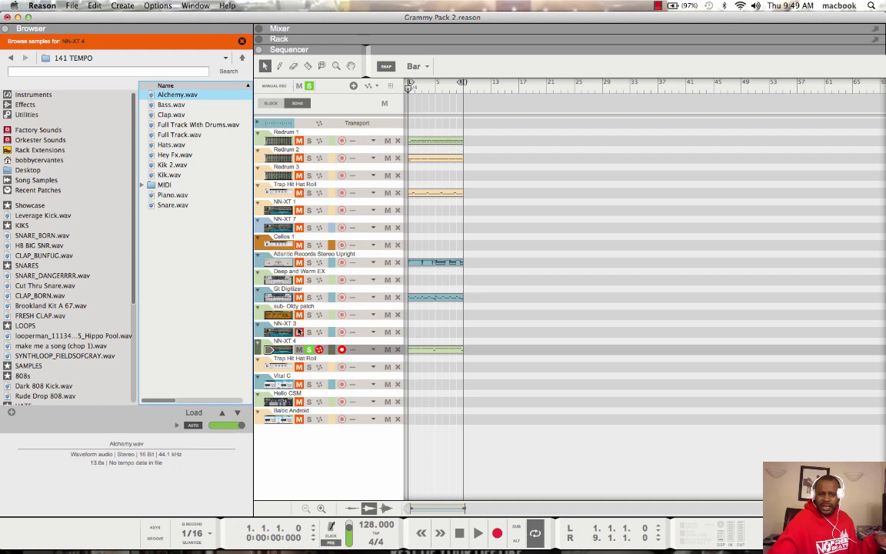
click(309, 351)
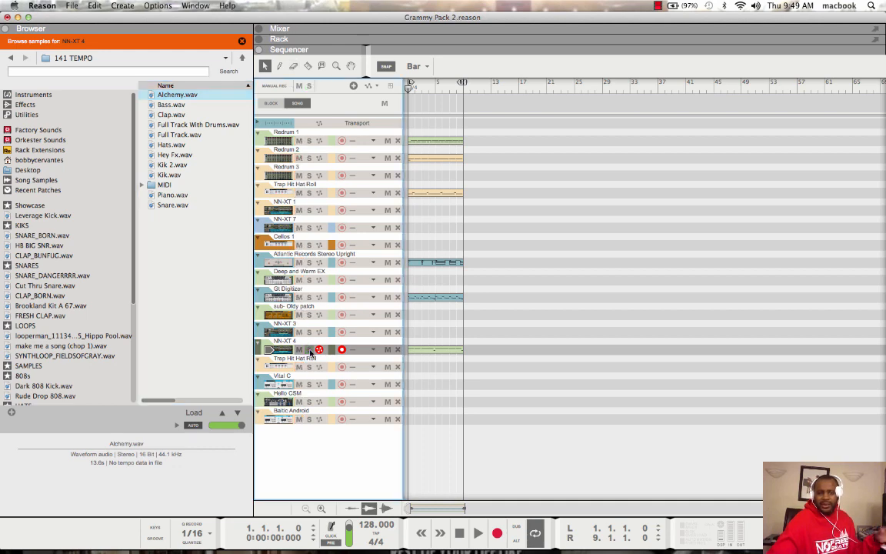
Solo Redrum 1 and reveal its rack device, listen to the drum part from the start and unsolo the track.
click(309, 140)
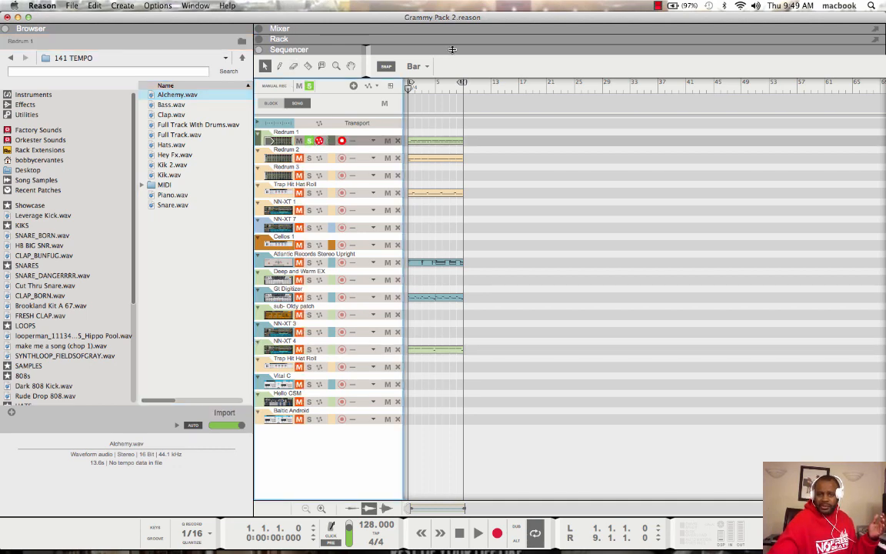
drag(453, 45, 453, 93)
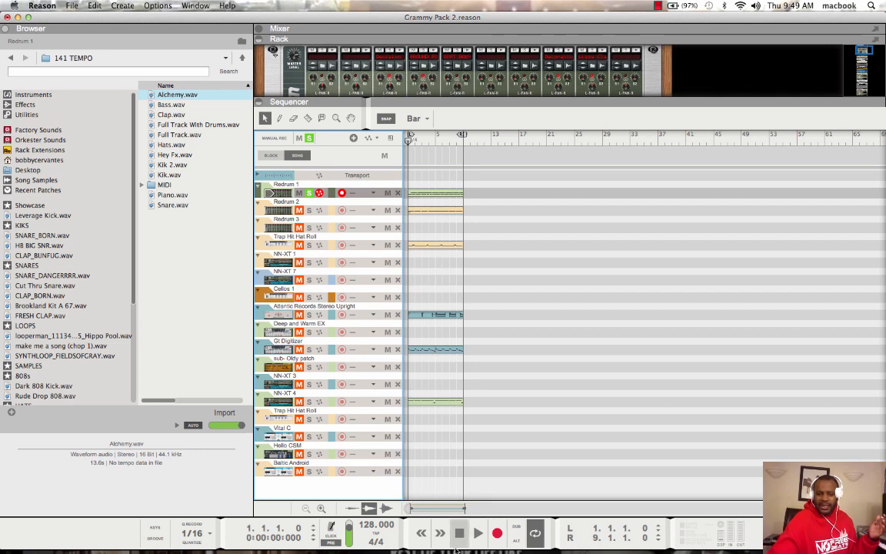
click(475, 533)
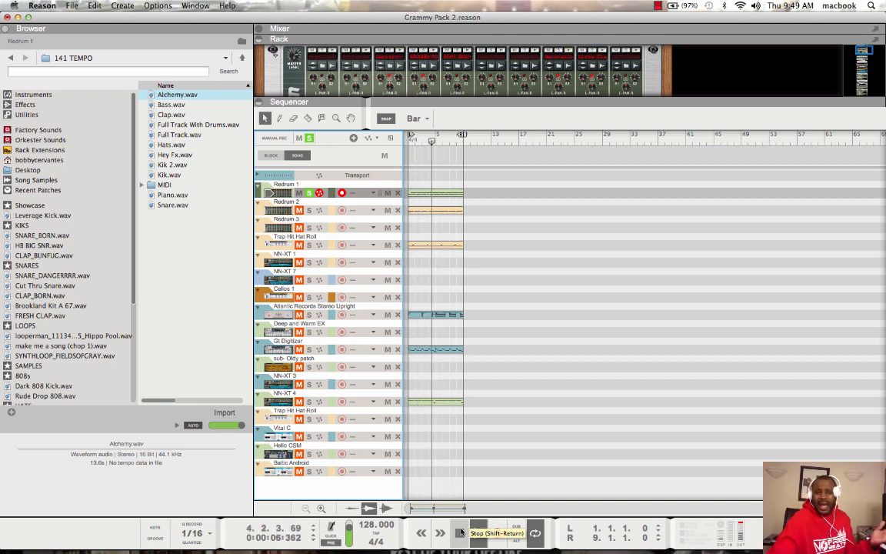
double_click(461, 533)
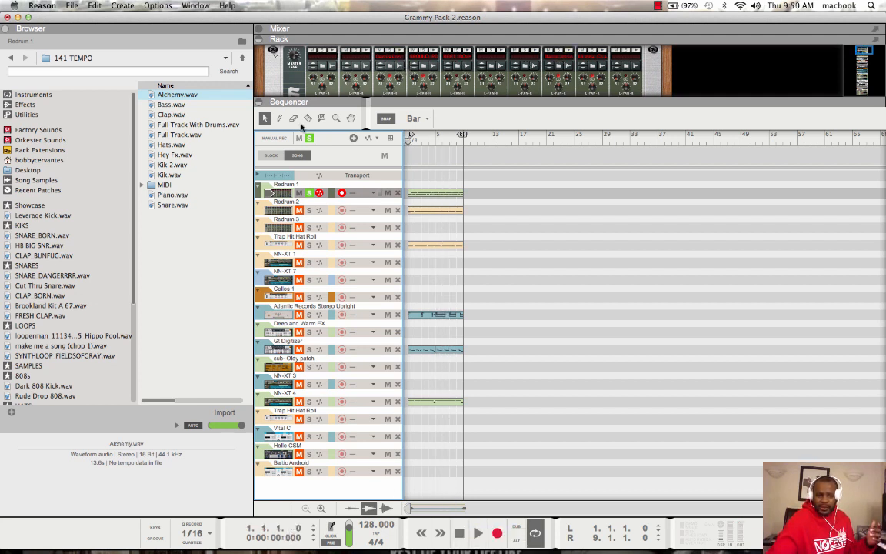
click(309, 193)
Play the full mix briefly, return to the song start and select the NN-XT 1 track for recording.
click(479, 533)
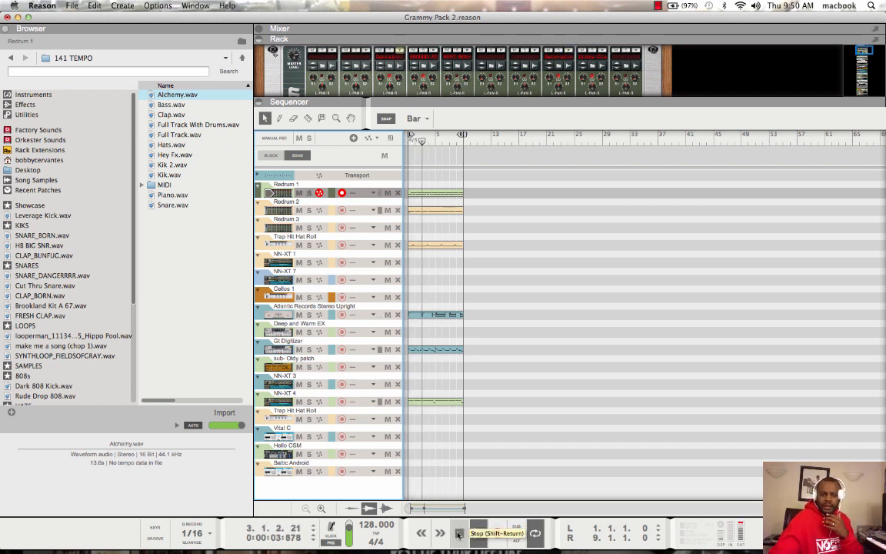
double_click(459, 533)
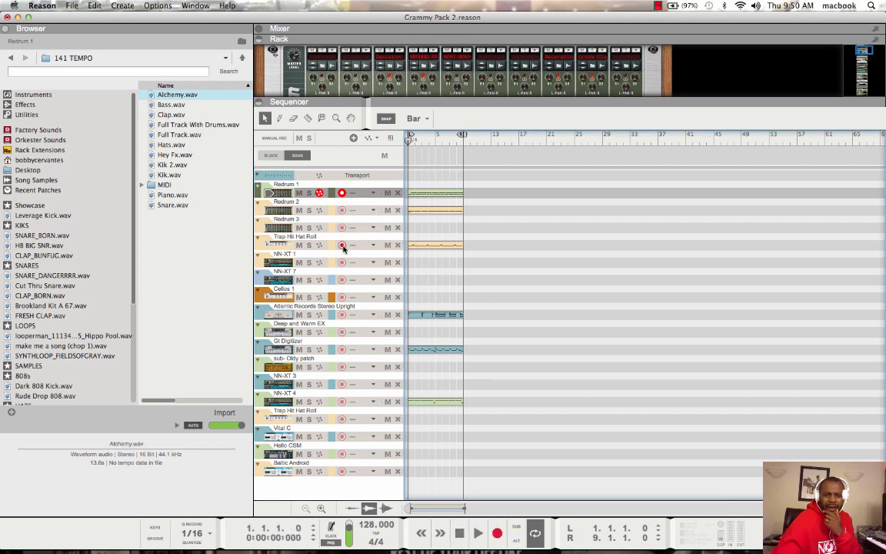
click(331, 263)
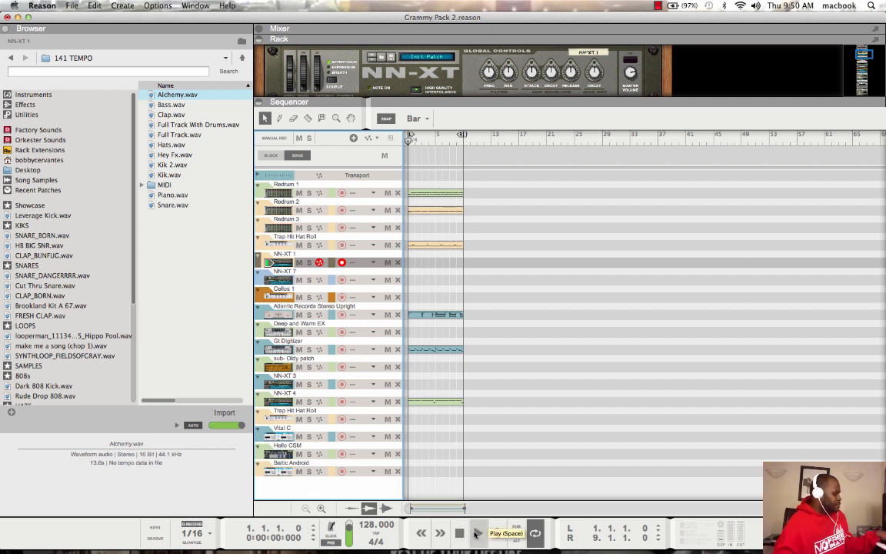
Play the full mix, return to the song start, and select the sub- Oldy patch track to audition it with the beat.
click(476, 533)
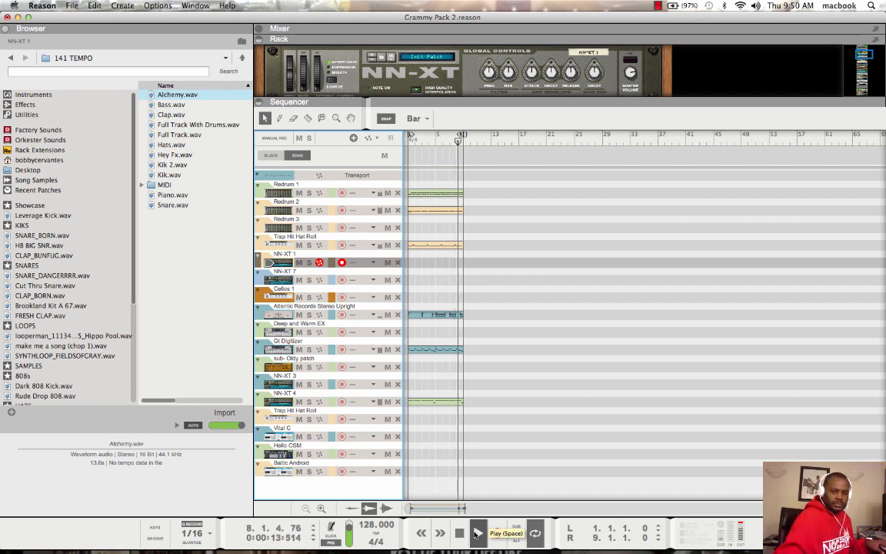
click(477, 533)
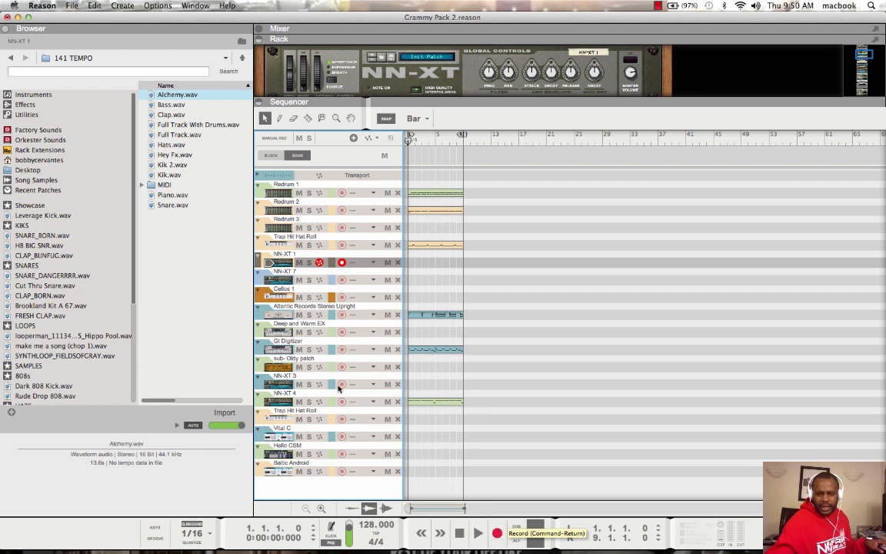
click(312, 366)
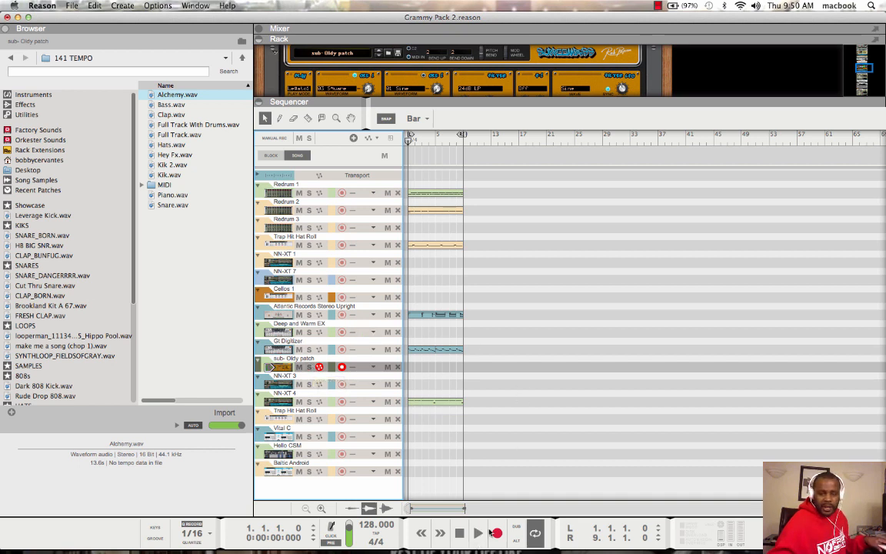
click(477, 533)
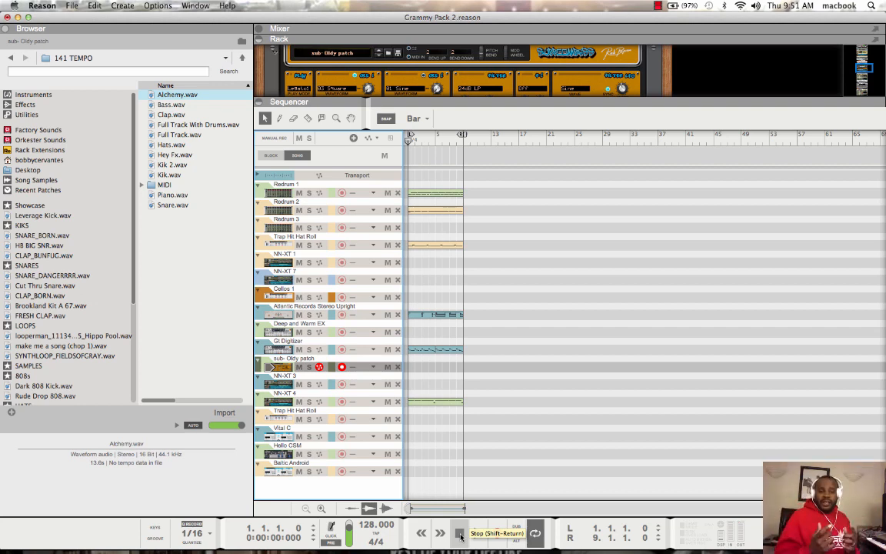
Record an eight-bar part on the NN-XT 1 track from bar 1 and return to the song start.
click(329, 263)
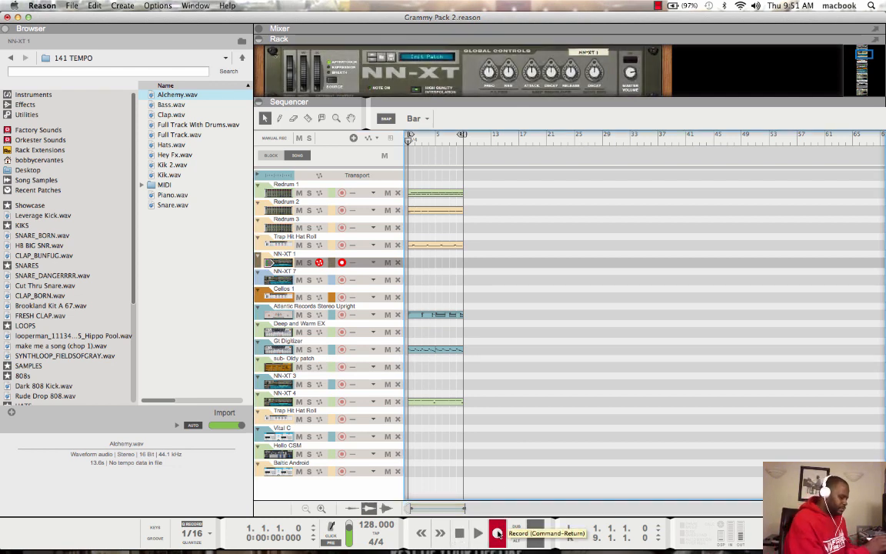
click(498, 534)
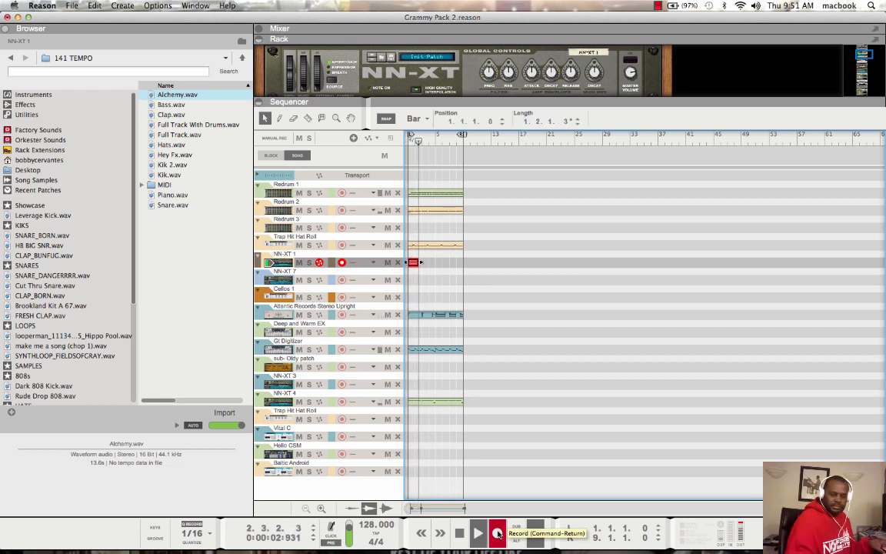
click(460, 533)
click(460, 533)
click(493, 532)
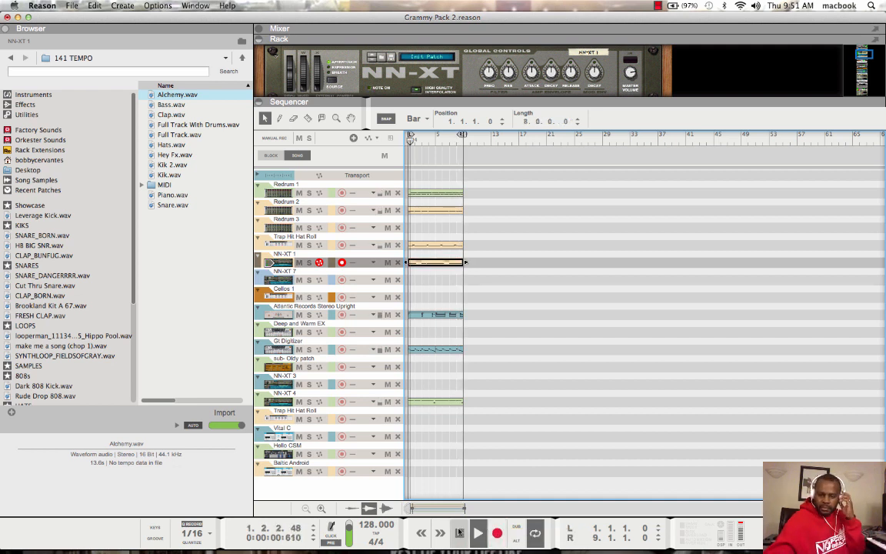
click(459, 533)
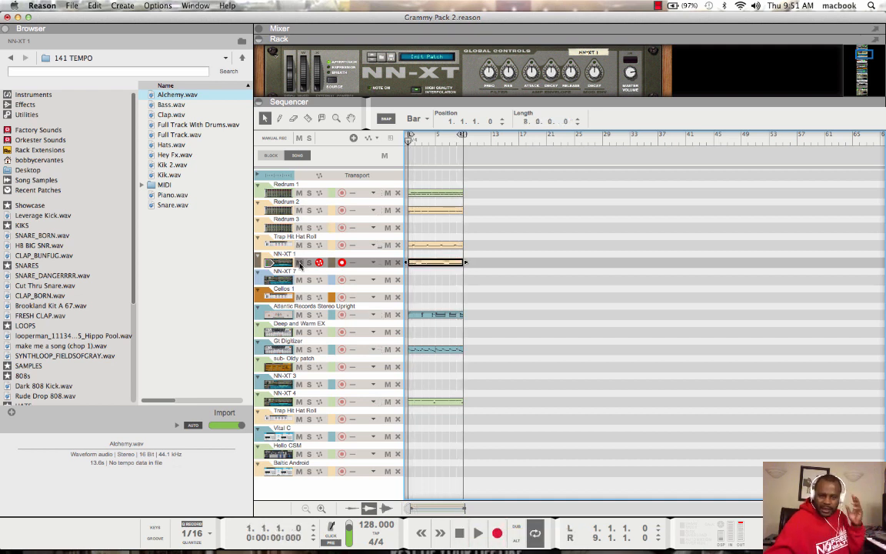
Mute NN-XT 1, record an eight-bar part on the sub- Oldy patch track, and return to the song start.
click(299, 264)
click(325, 365)
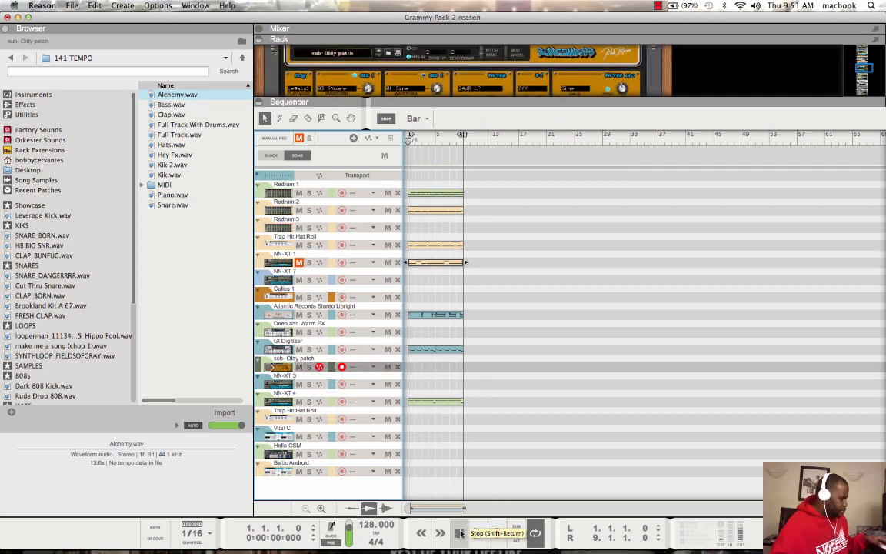
click(499, 533)
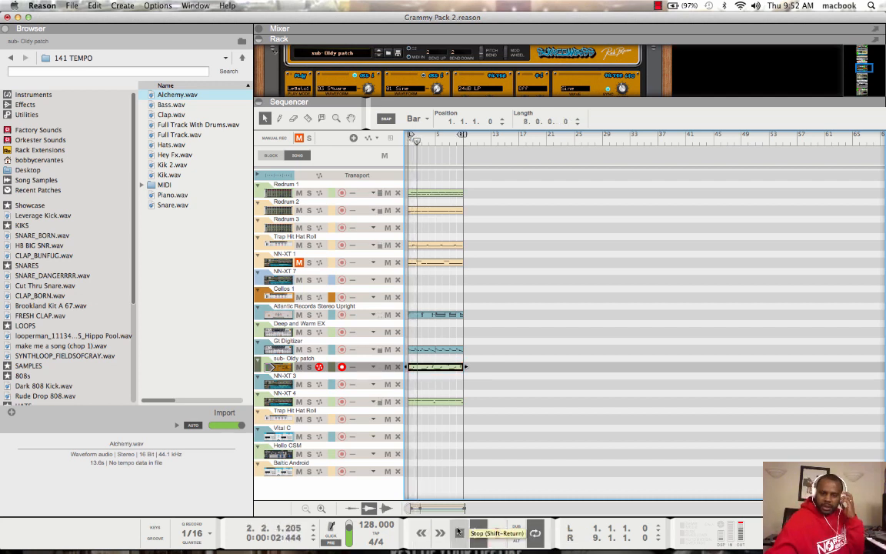
double_click(458, 532)
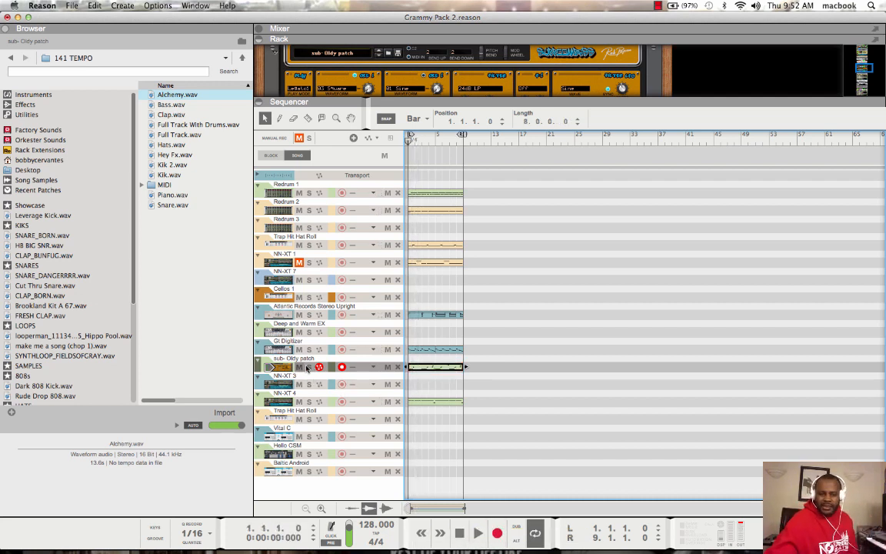
Mute the sub- Oldy patch track, unmute NN-XT 1, play the mix with that part and return to the song start.
click(299, 367)
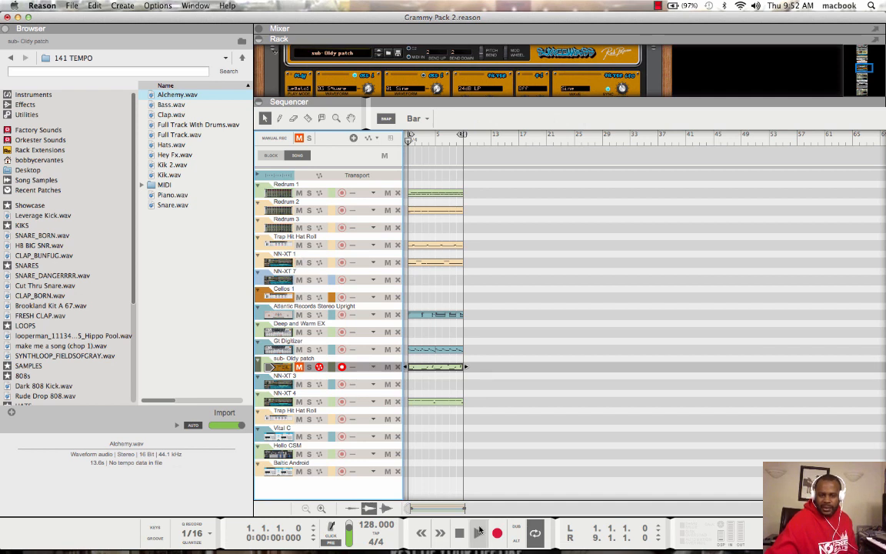
click(479, 530)
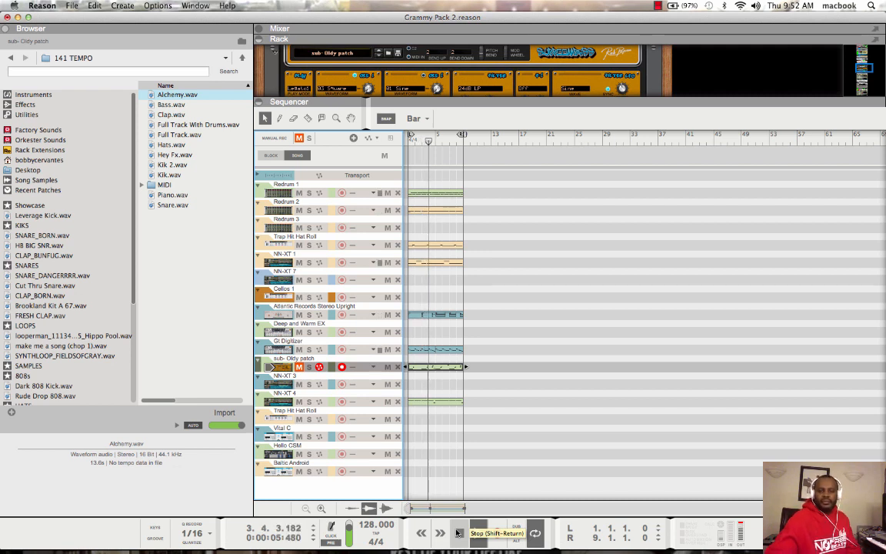
click(458, 532)
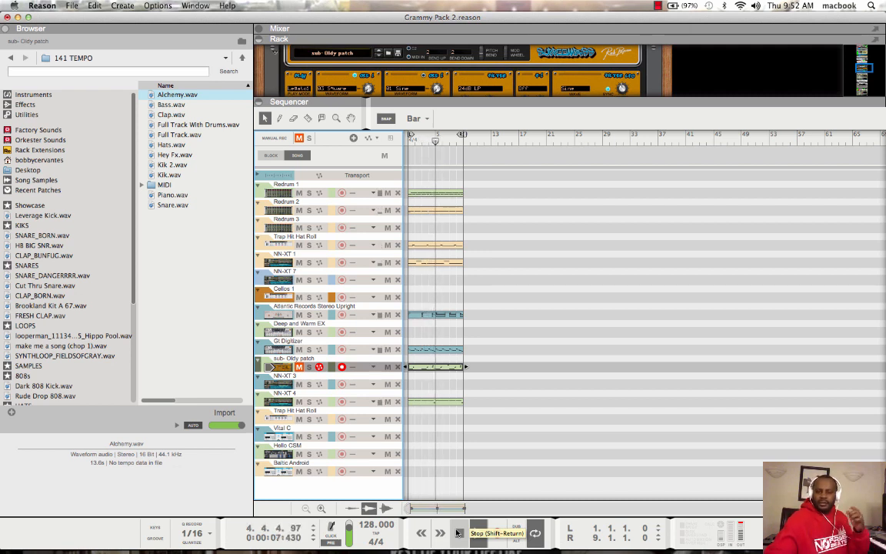
click(458, 532)
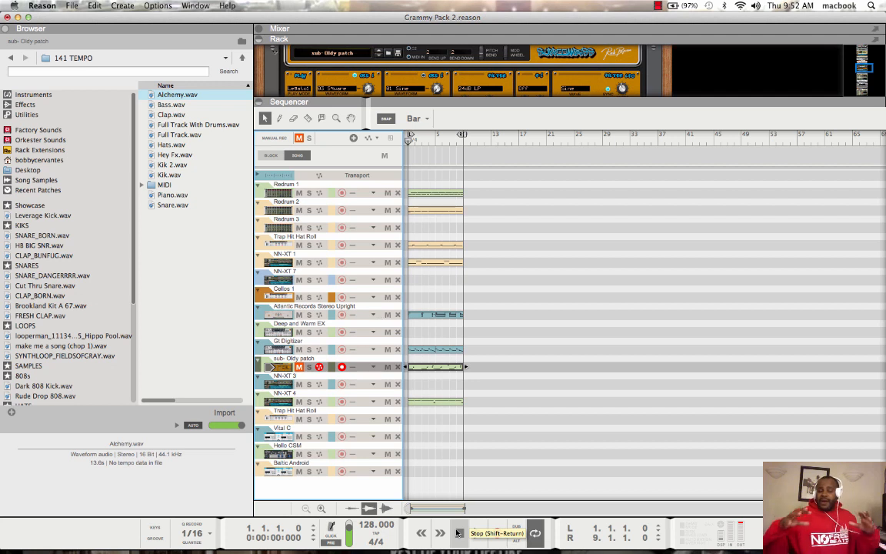